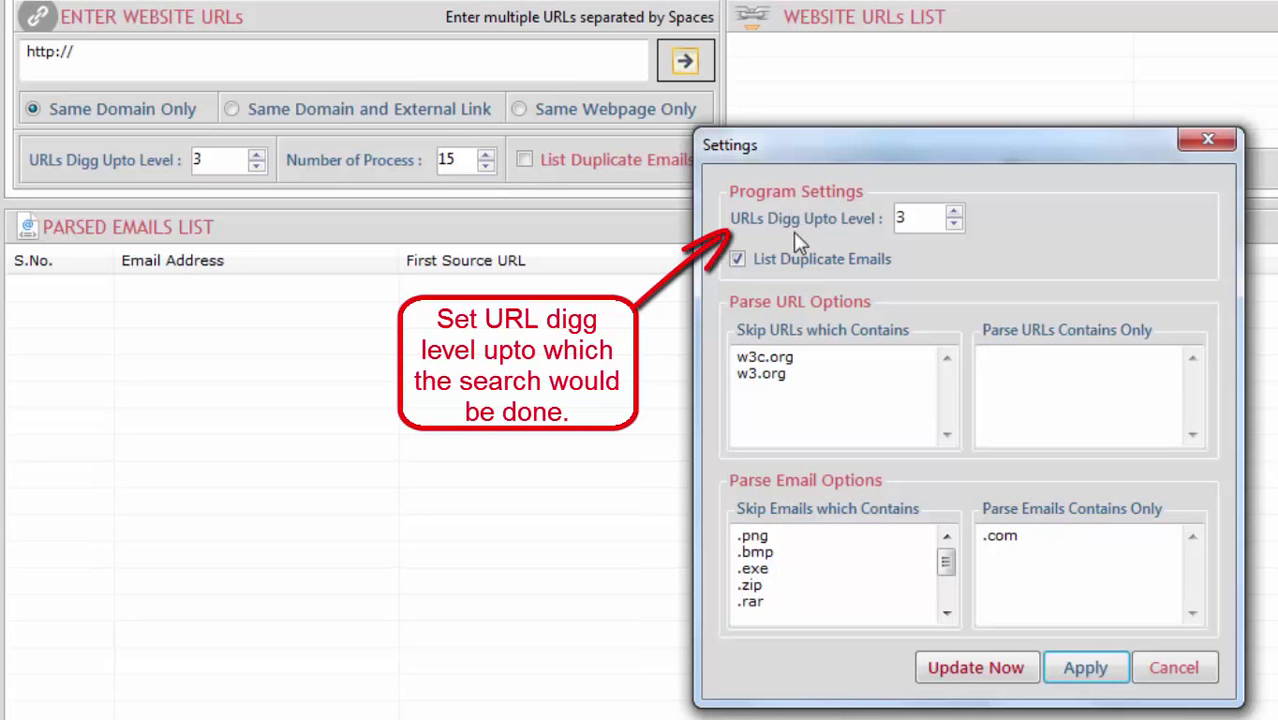
- Try URL digg levels 1 and 5 in the program settings, and return the level to 3
left_click(954, 225)
left_click(954, 225)
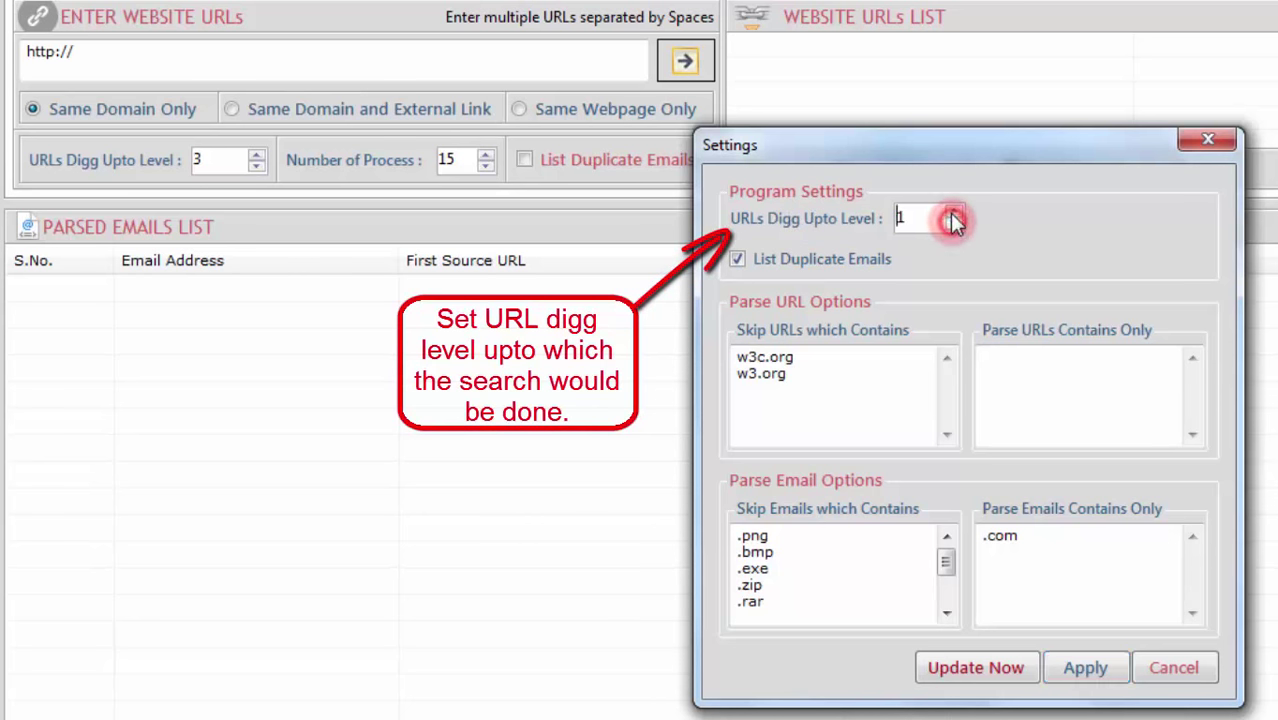
left_click(954, 213)
left_click(954, 213)
left_click(954, 213)
left_click(954, 213)
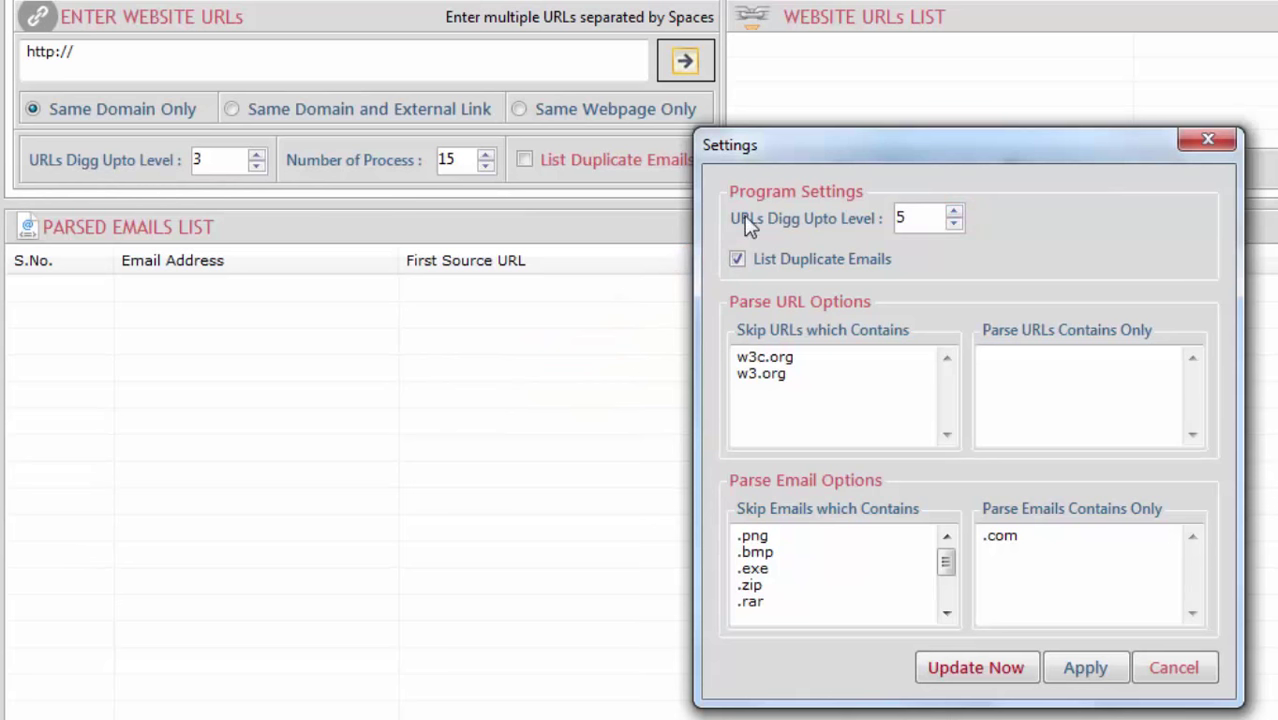
left_click(955, 225)
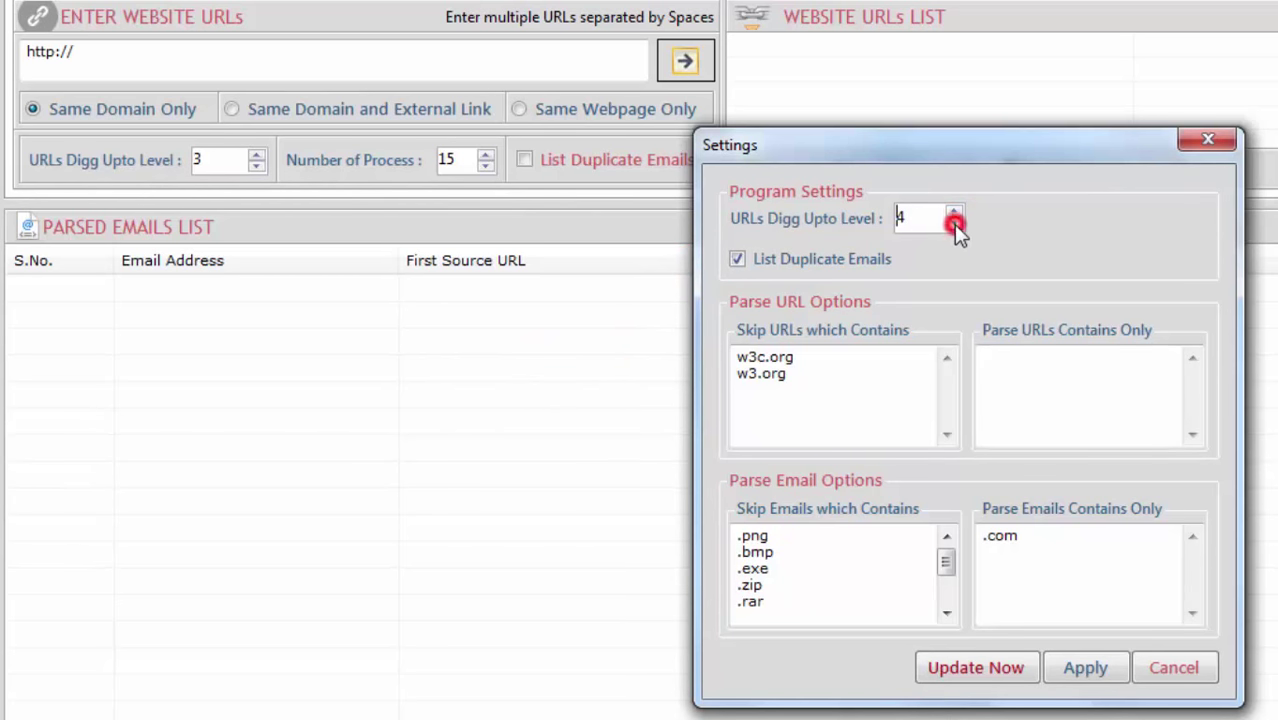
left_click(955, 225)
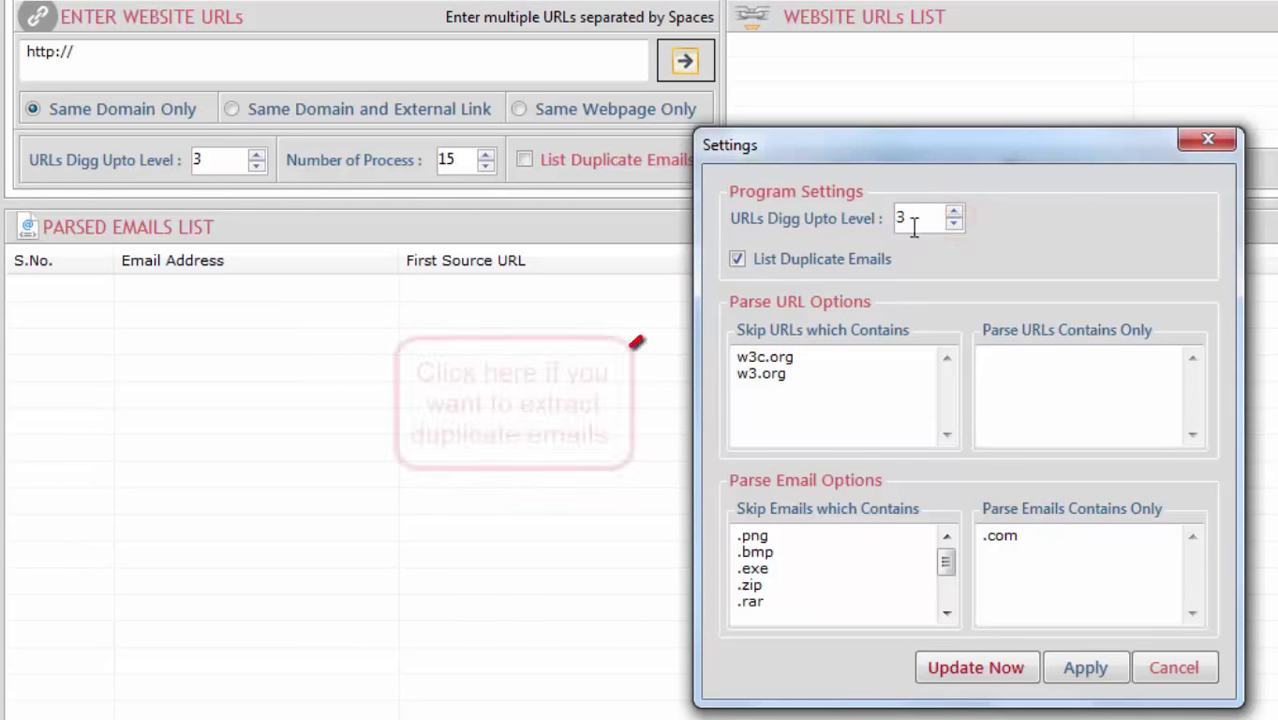
- Turn off the listing of duplicate emails in the program settings
left_click(737, 262)
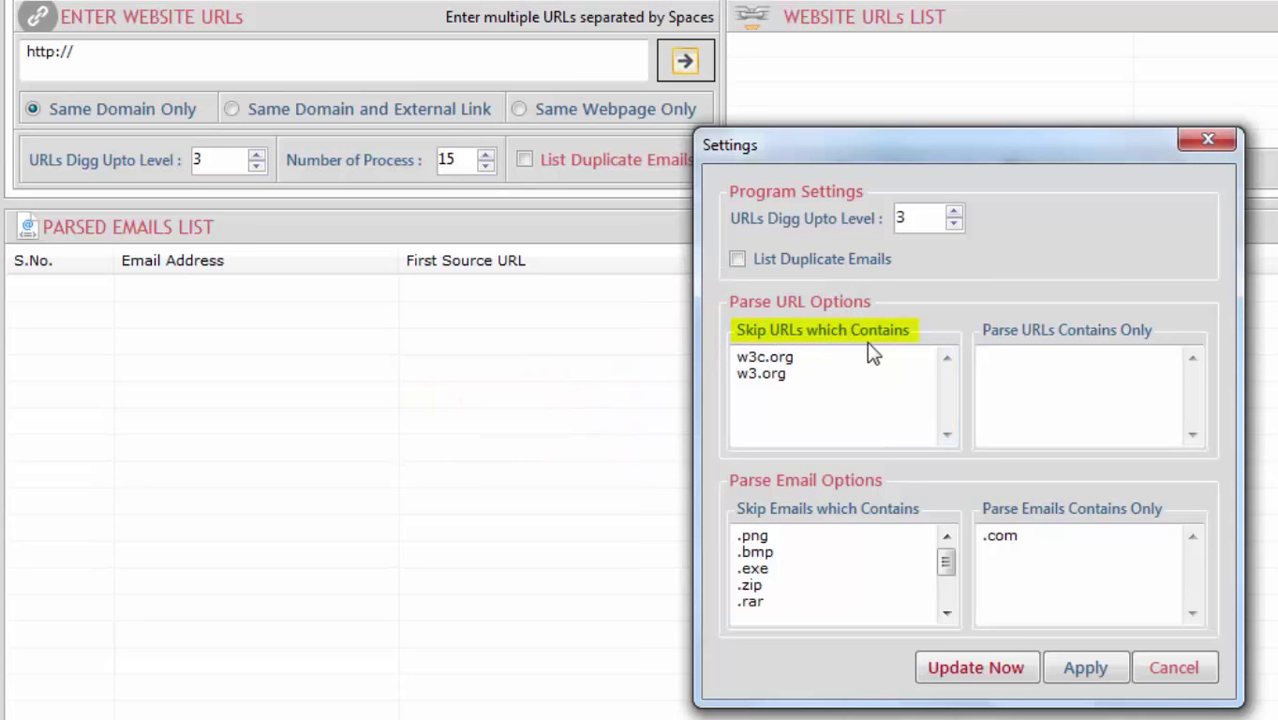
left_click(799, 373)
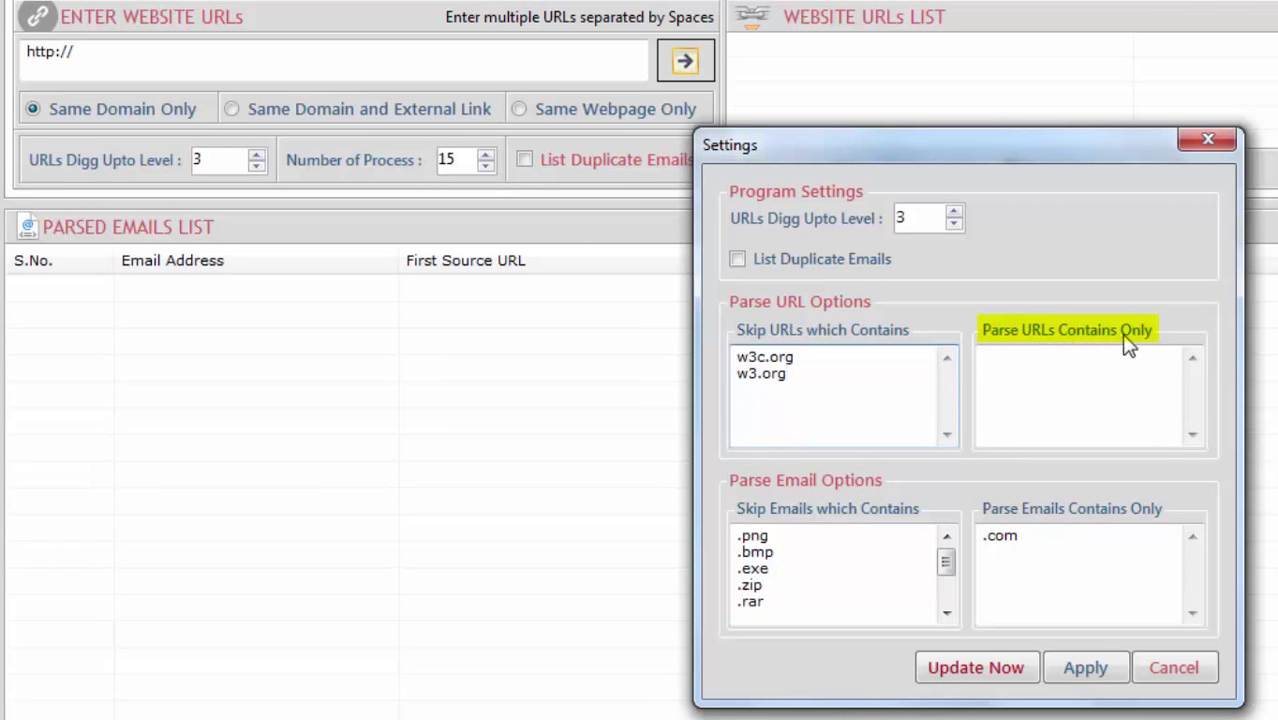
- Enter hotel and resume as the only URL keywords to parse, and clear both entries again
left_click(1036, 369)
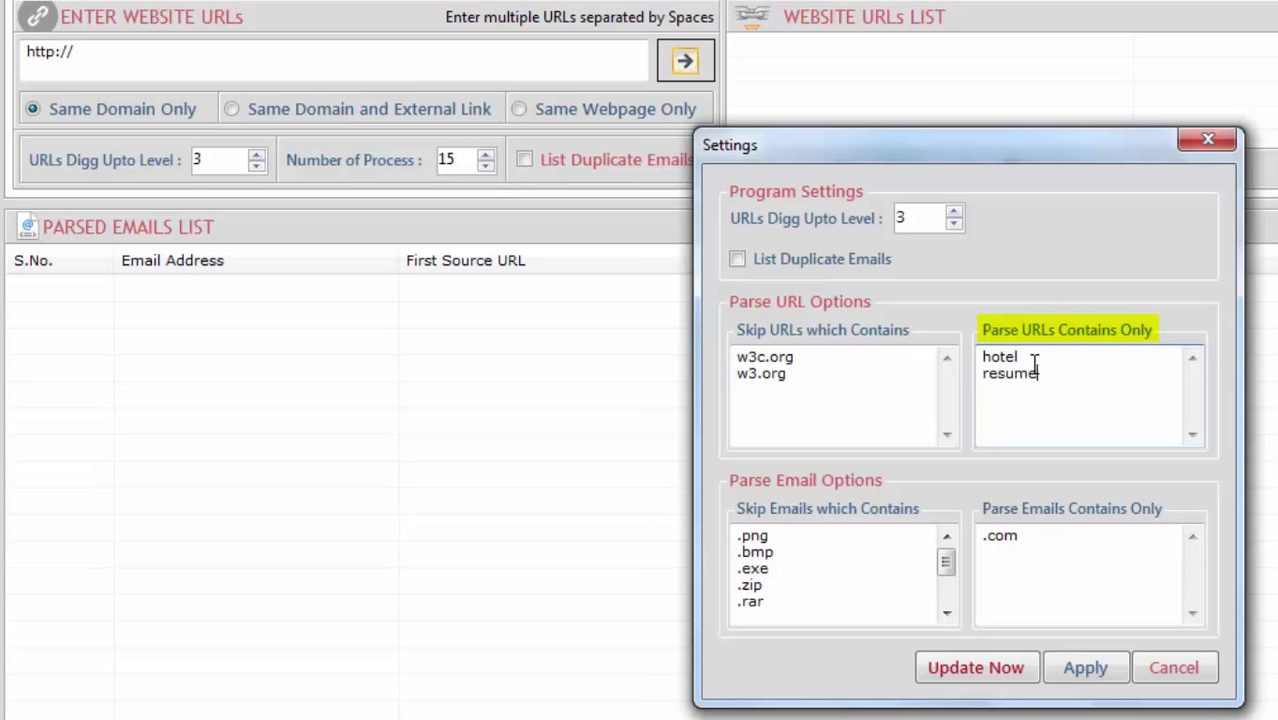
left_click(1040, 370)
key("ctrl+a")
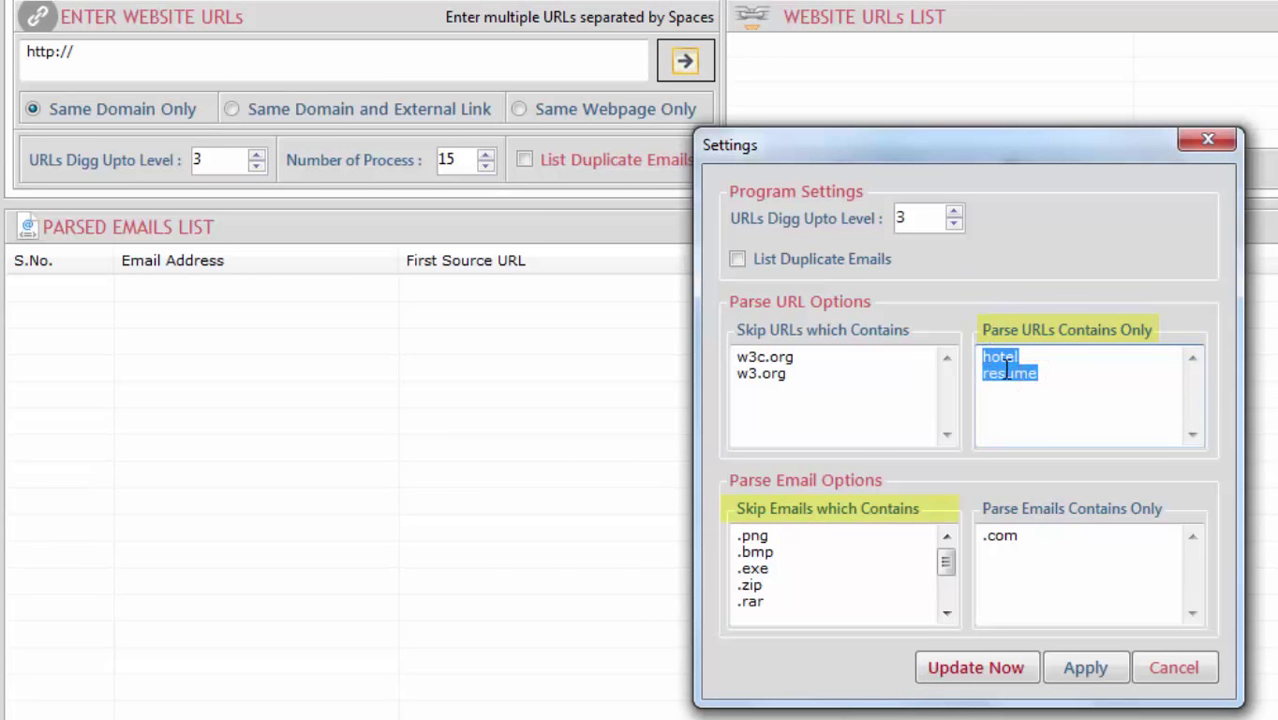
key("Delete")
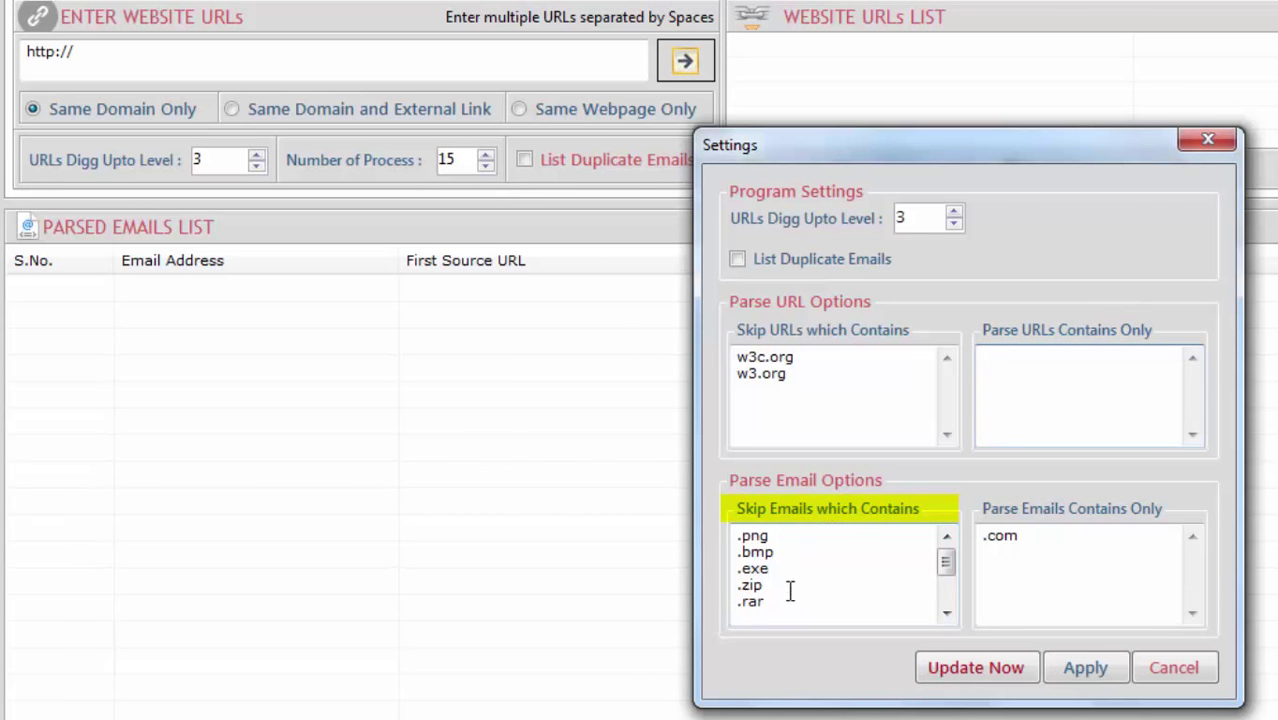
- Remove the .com entry from the Parse Emails Contains Only filter and apply the settings
left_click(1050, 543)
key("BackSpace")
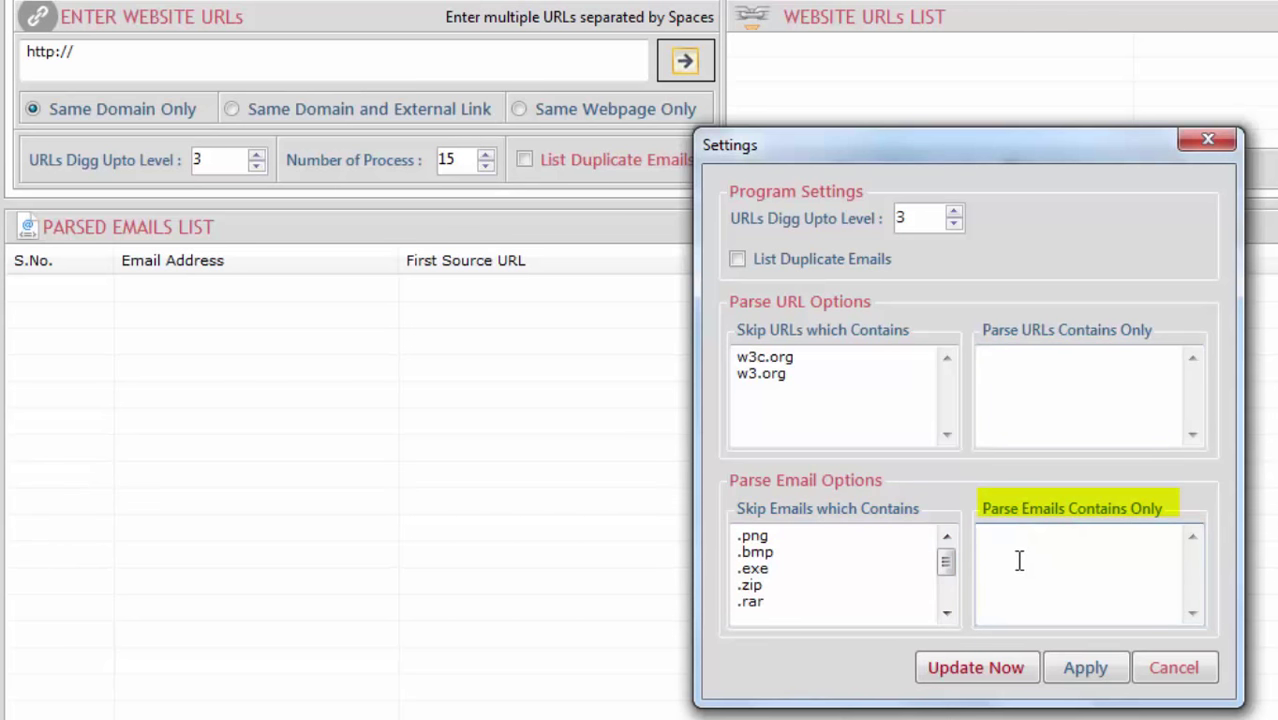
left_click(1080, 672)
left_click(115, 60)
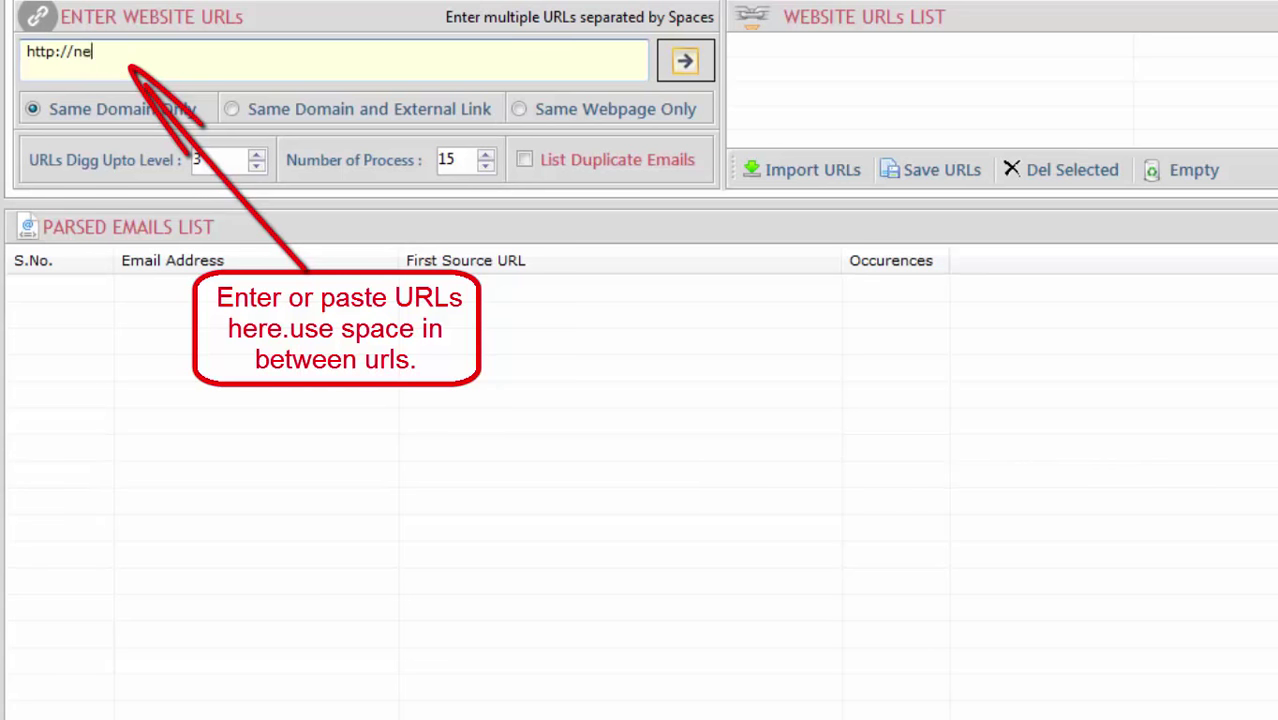
type("newyork.craigslist.org")
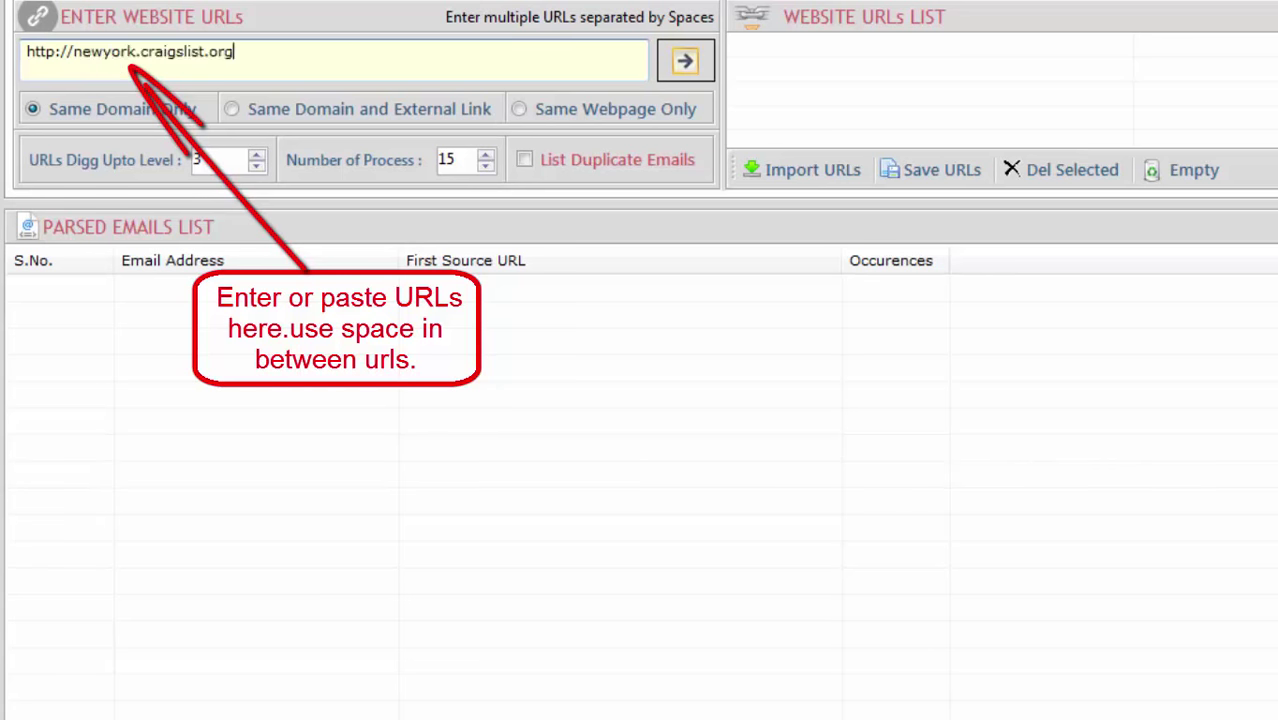
left_click(685, 62)
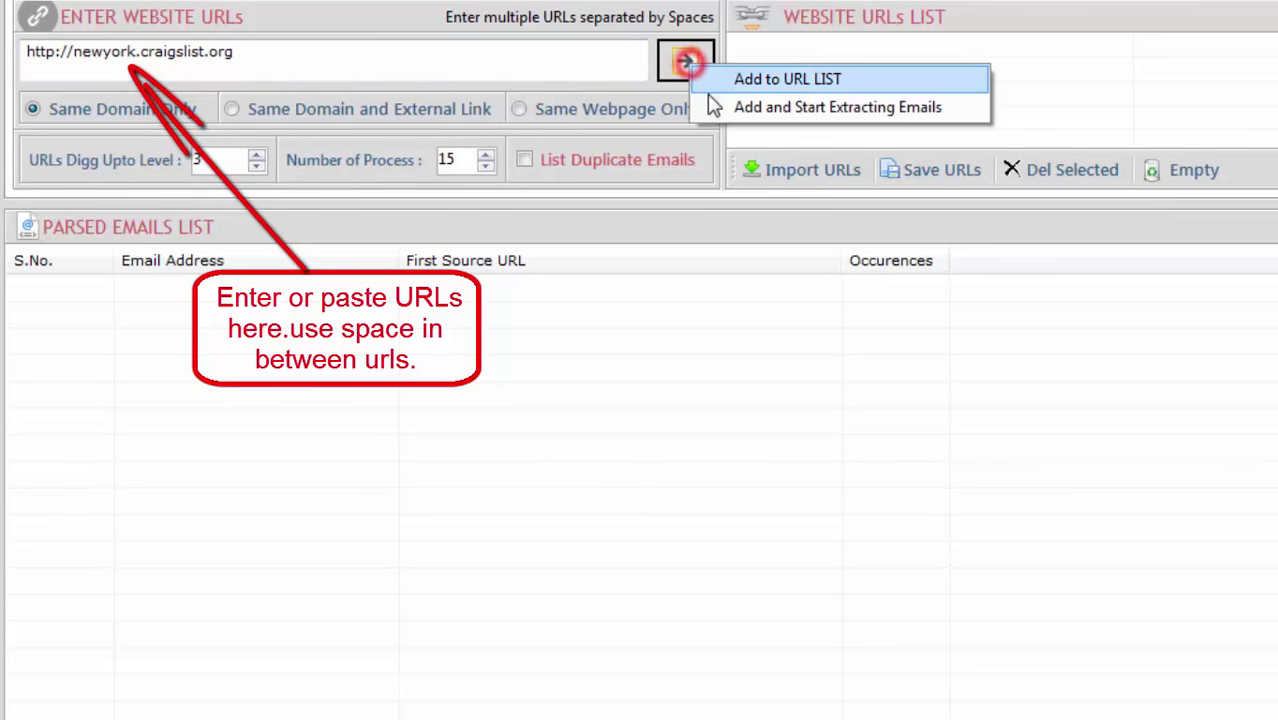
left_click(724, 82)
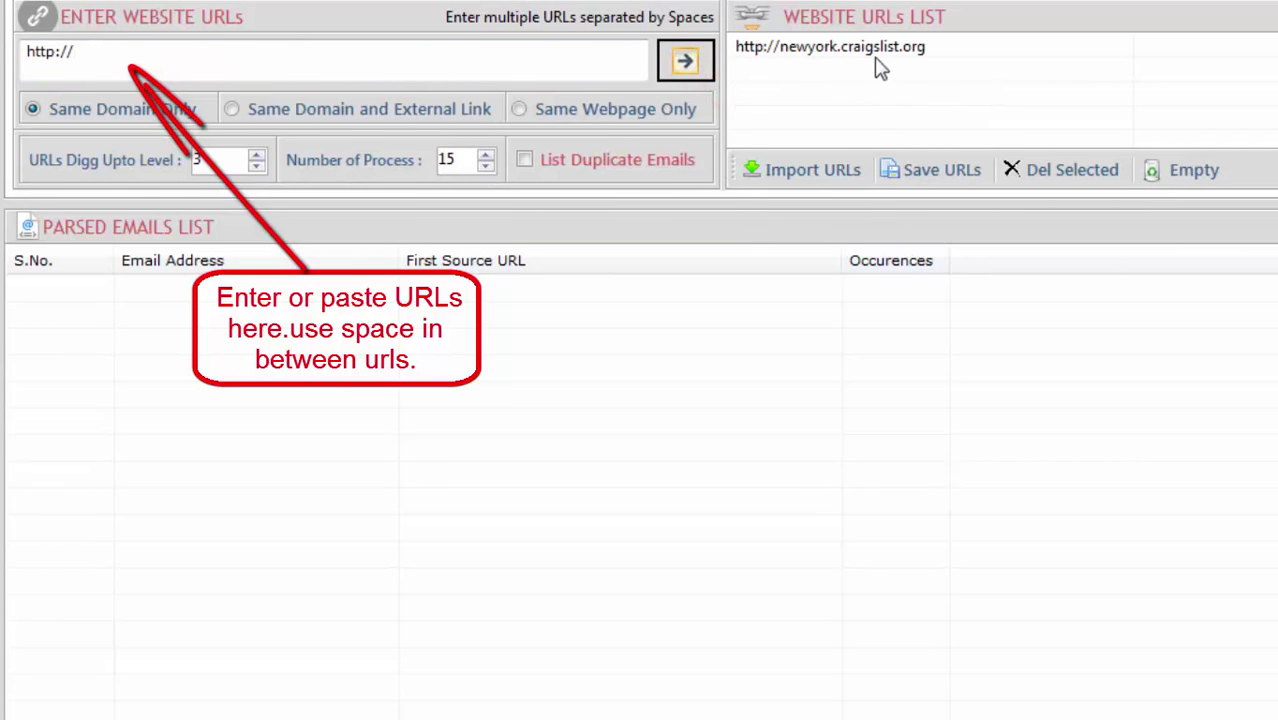
- Add the copied newdelhi.olx.in recliner URL, google.com and tcs.com together to the website URLs list, separated by spaces
left_click(217, 56)
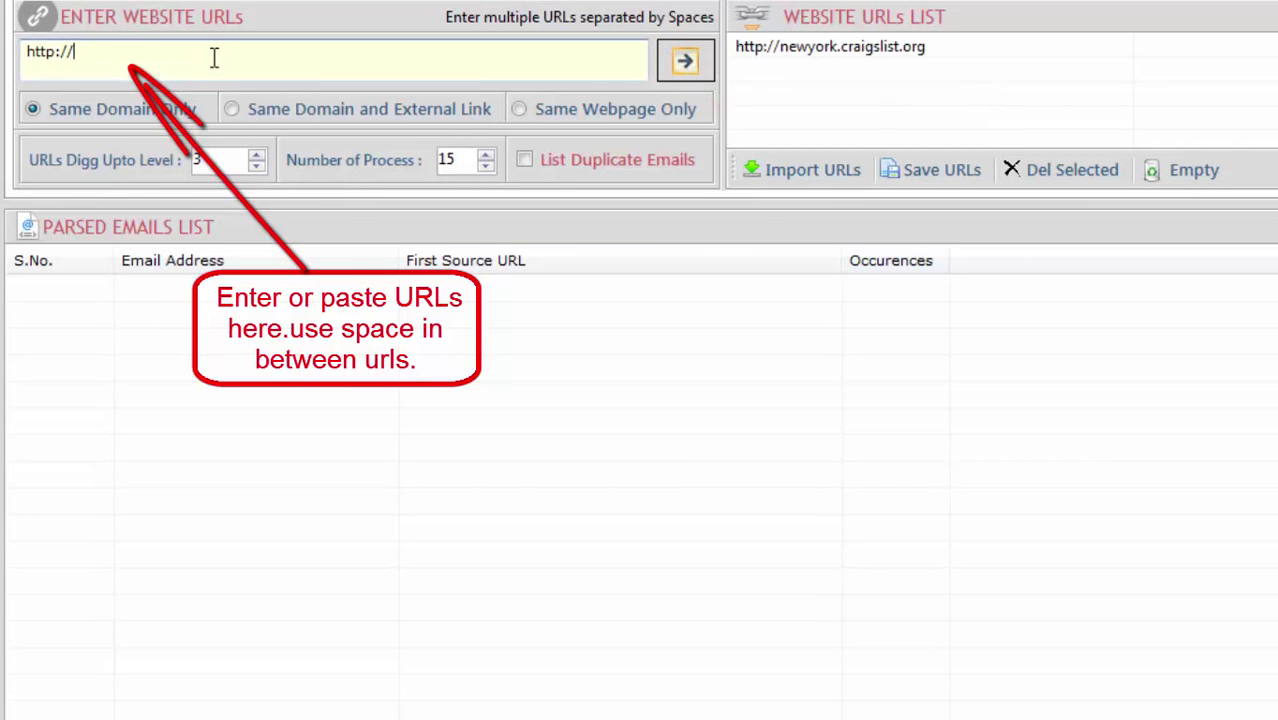
key("ctrl+v")
left_click(342, 55)
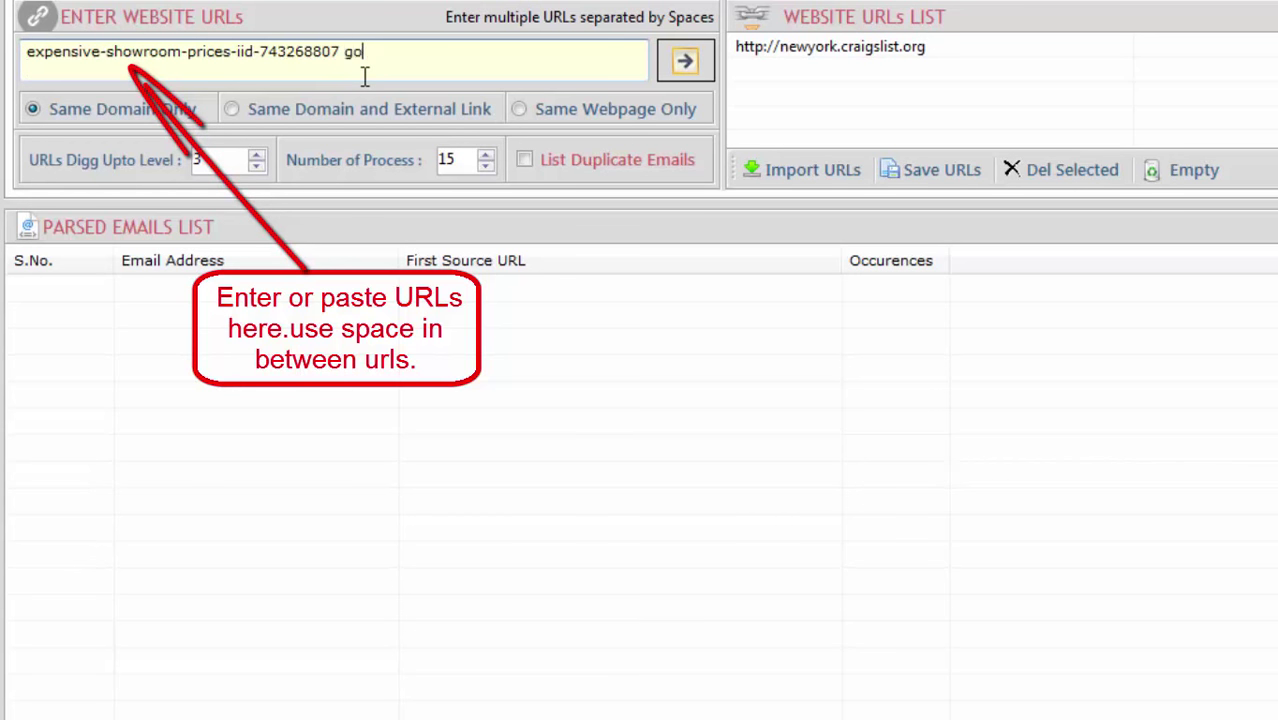
type("google.com")
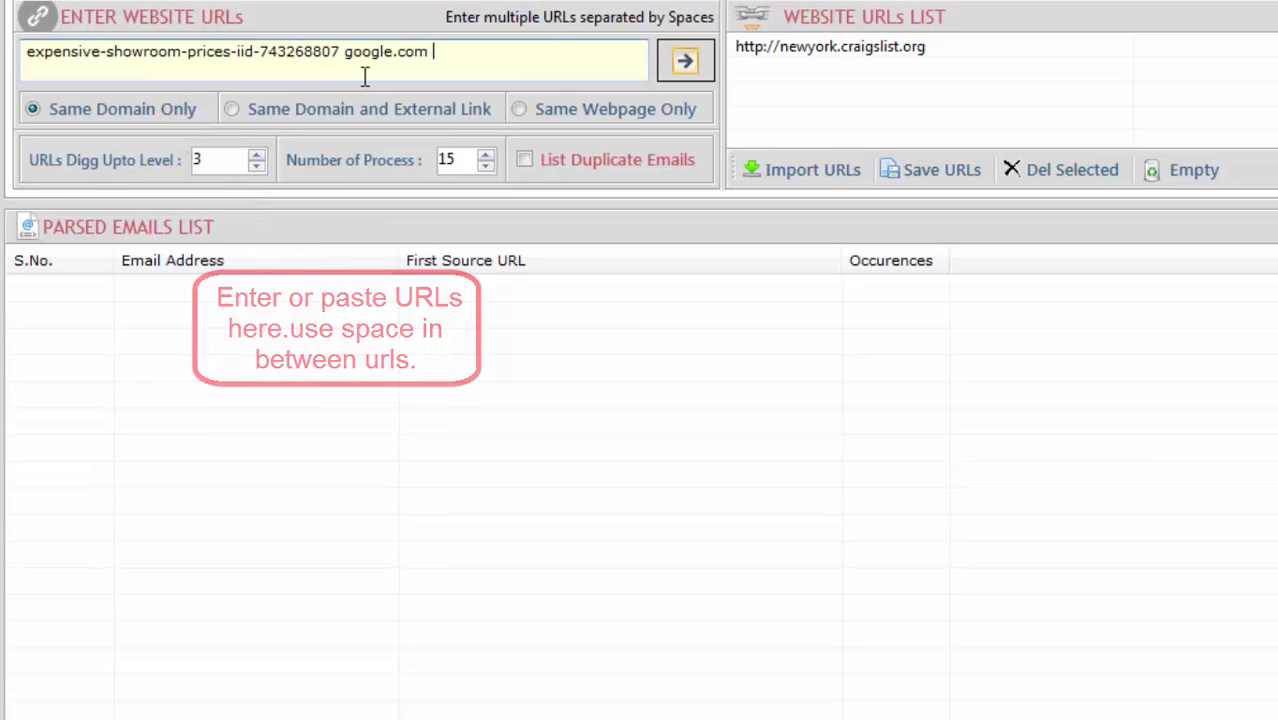
type(" tcs.com")
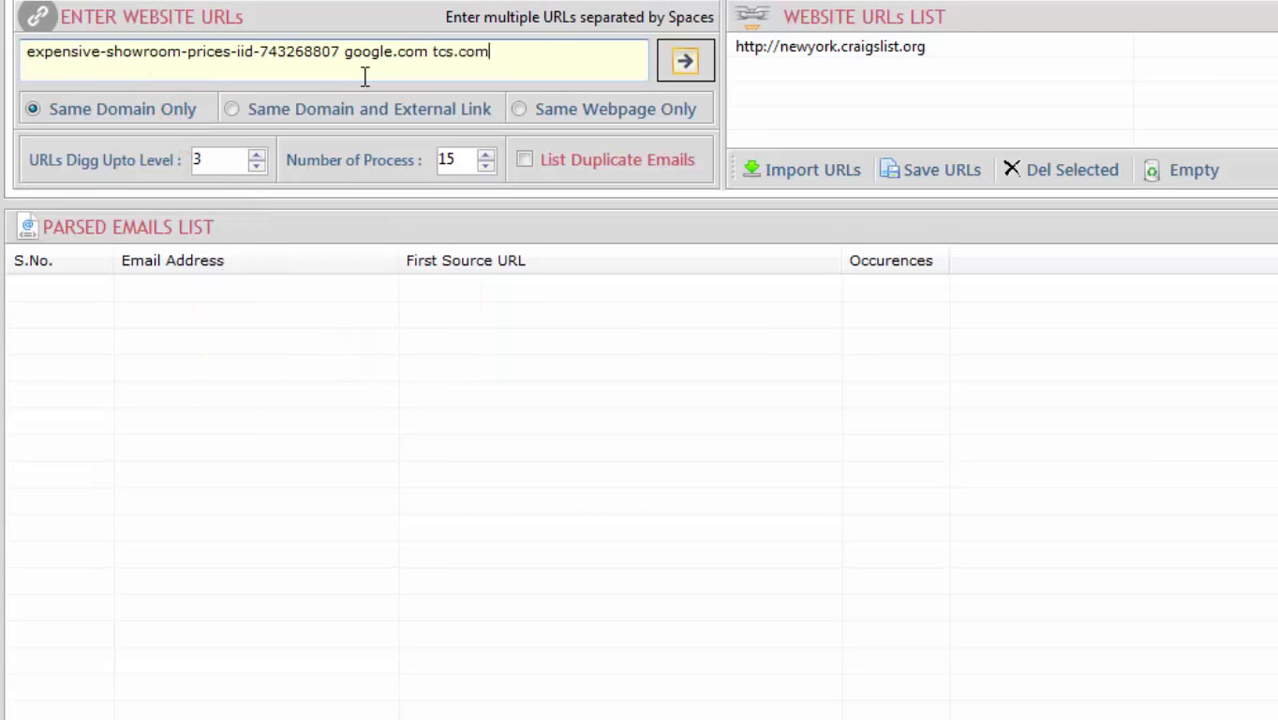
left_click(685, 60)
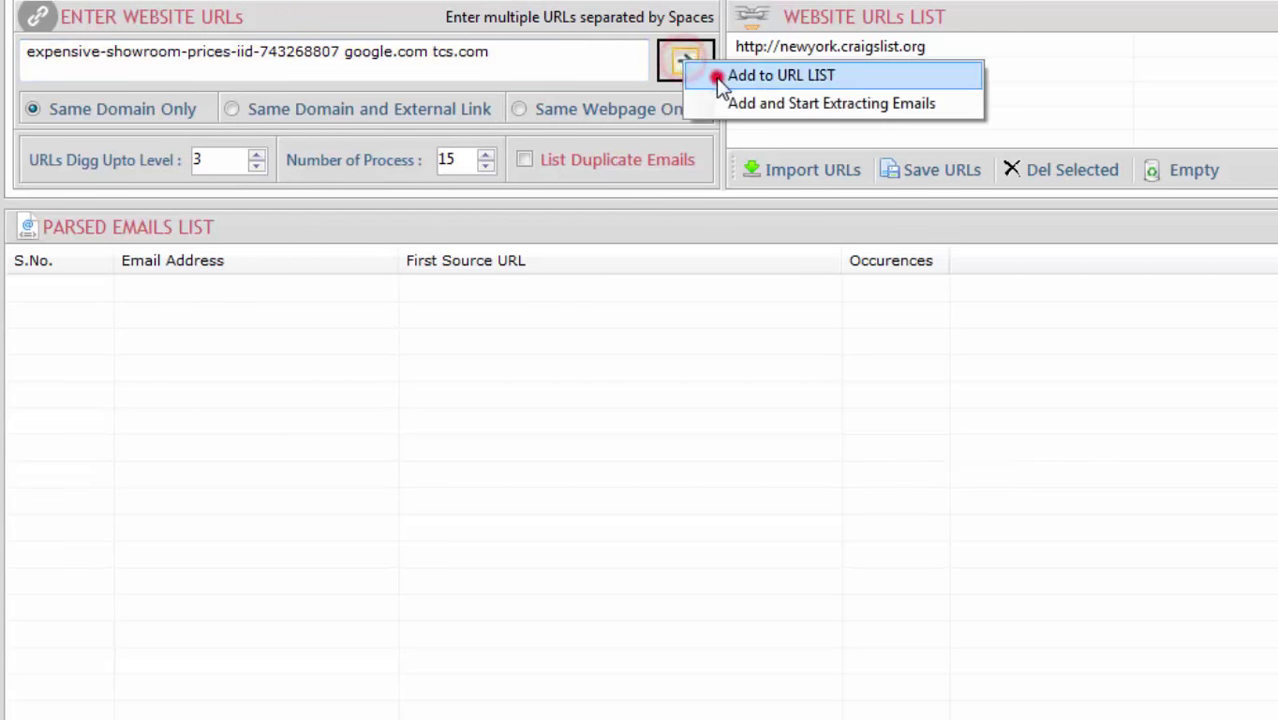
left_click(722, 76)
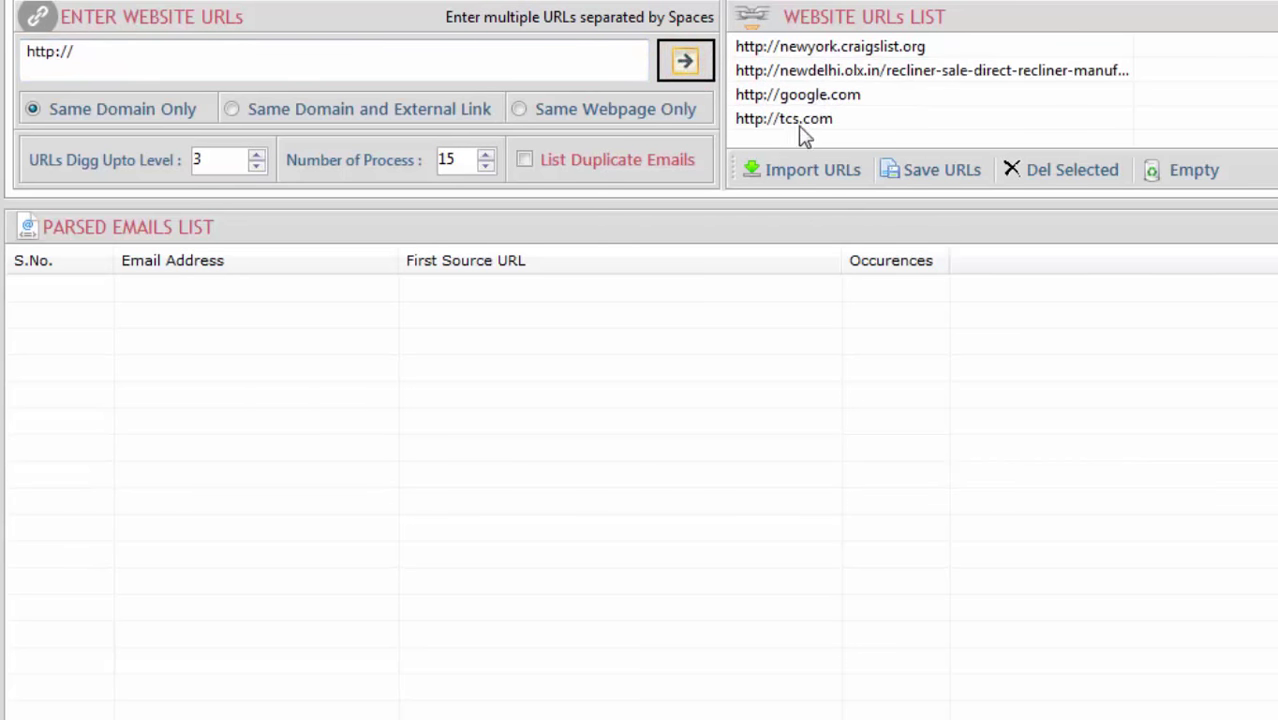
- Delete the newdelhi.olx.in entry from the website URLs list, and empty the rest of the list
left_click(840, 70)
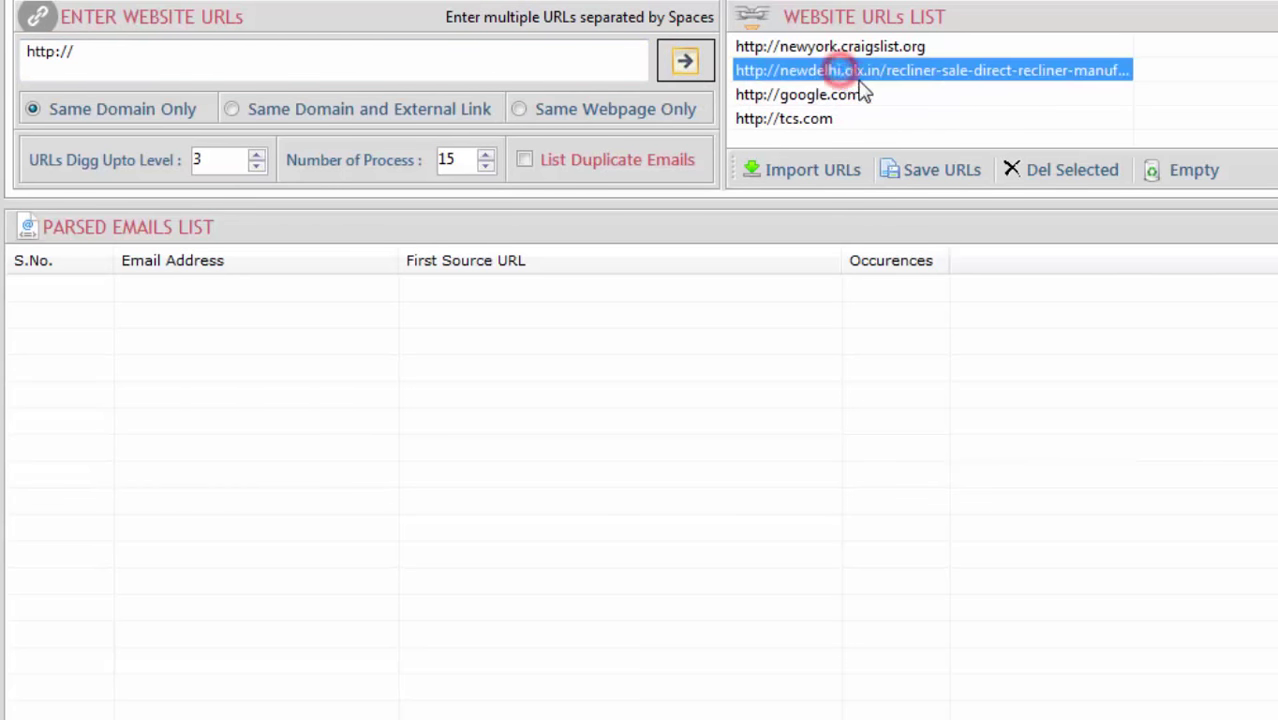
left_click(1082, 188)
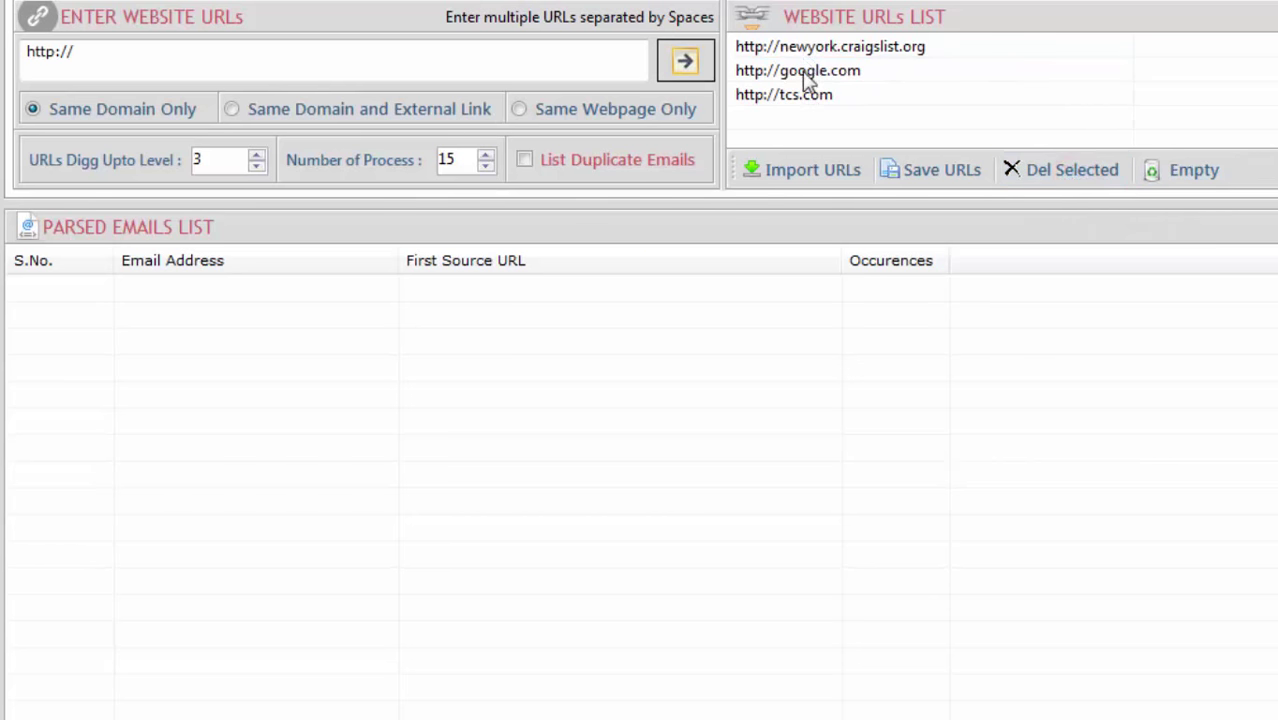
left_click(1187, 172)
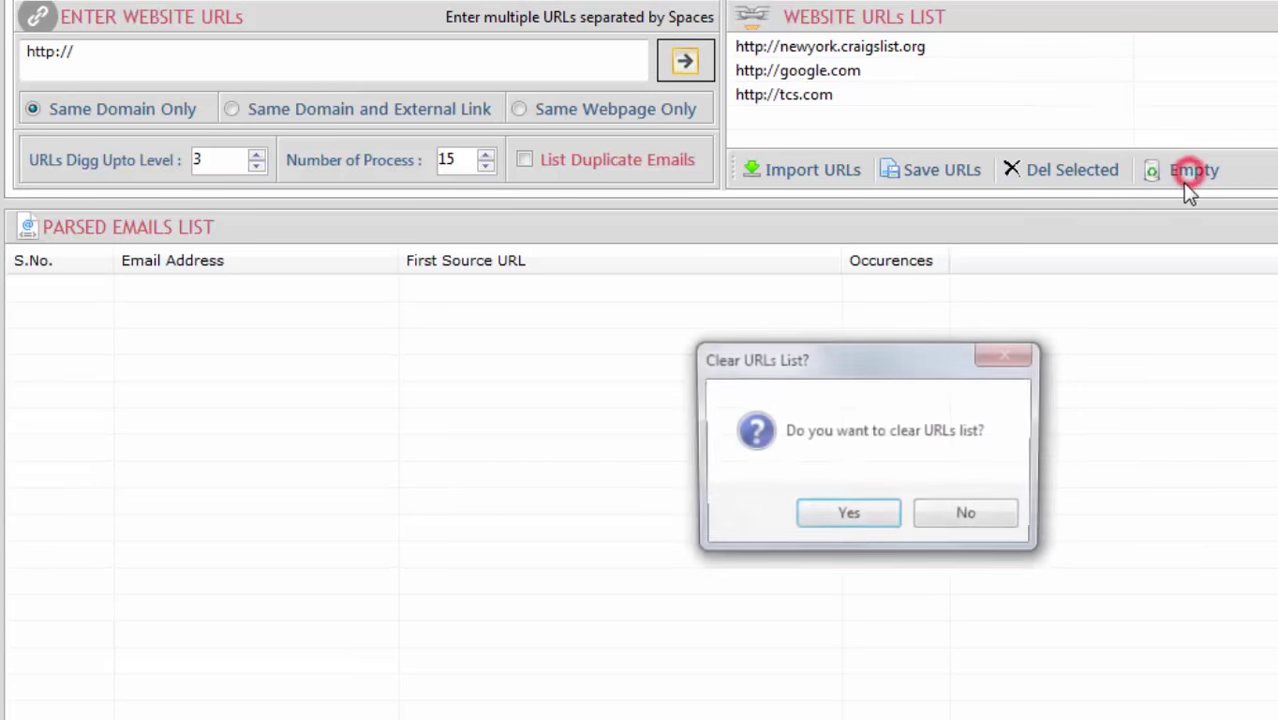
left_click(884, 518)
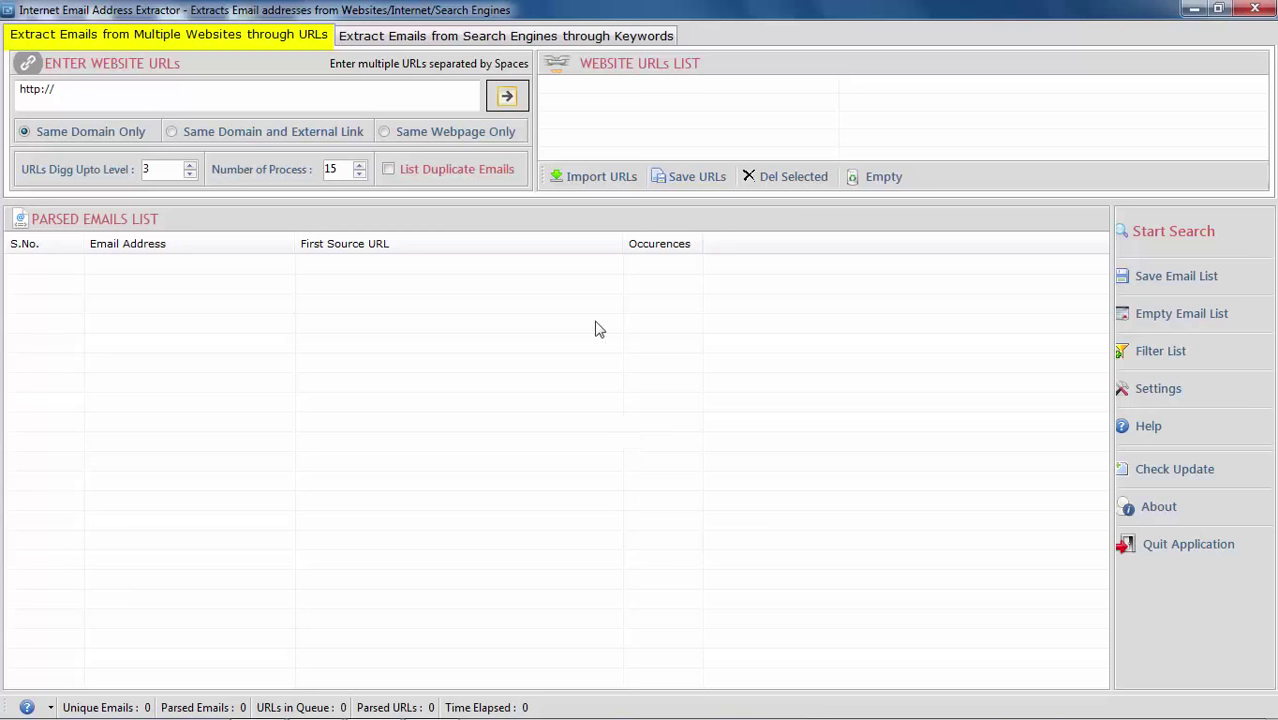
- Import the website URLs from the my_URLs.txt file on the Desktop
left_click(590, 176)
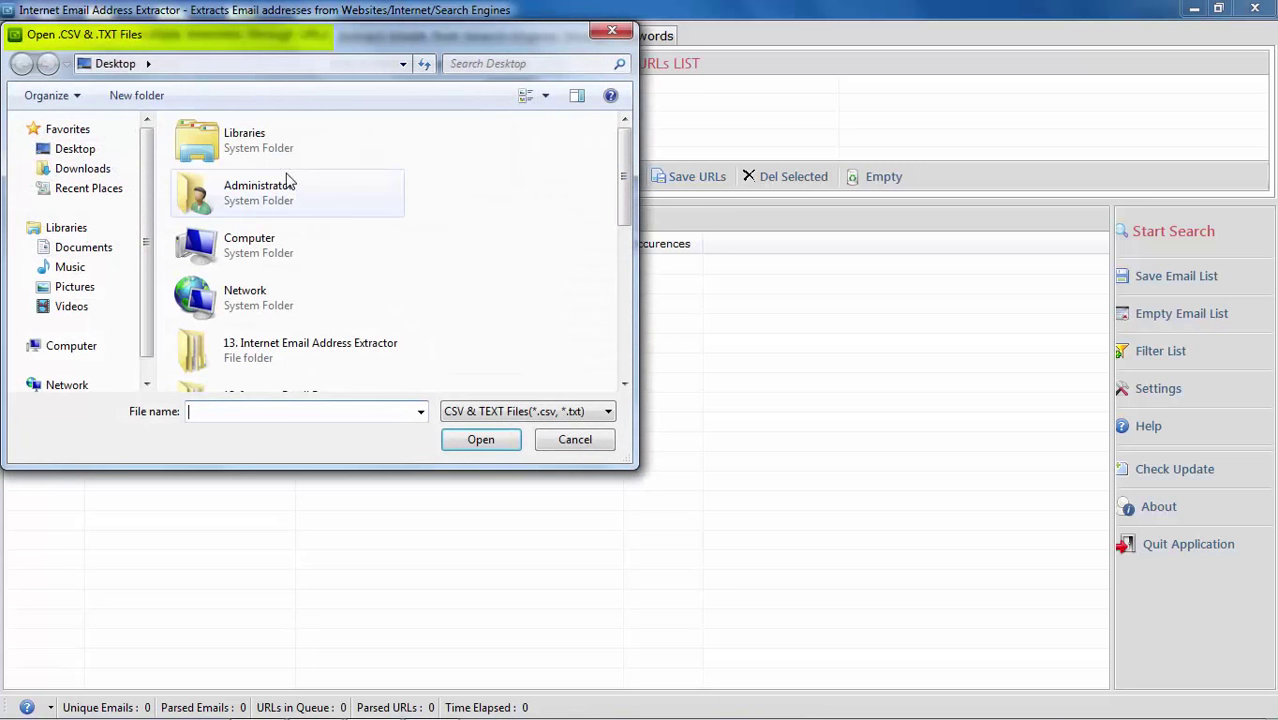
left_click_drag(624, 160, 633, 345)
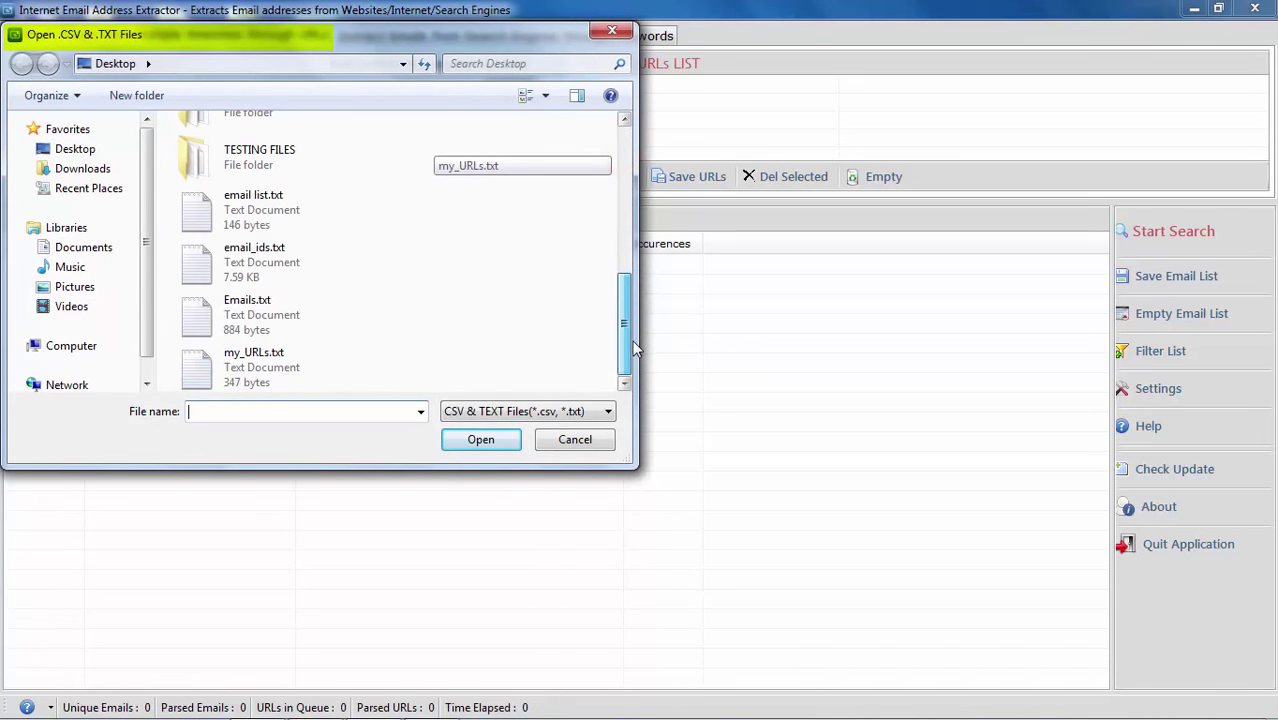
left_click(265, 362)
left_click(466, 439)
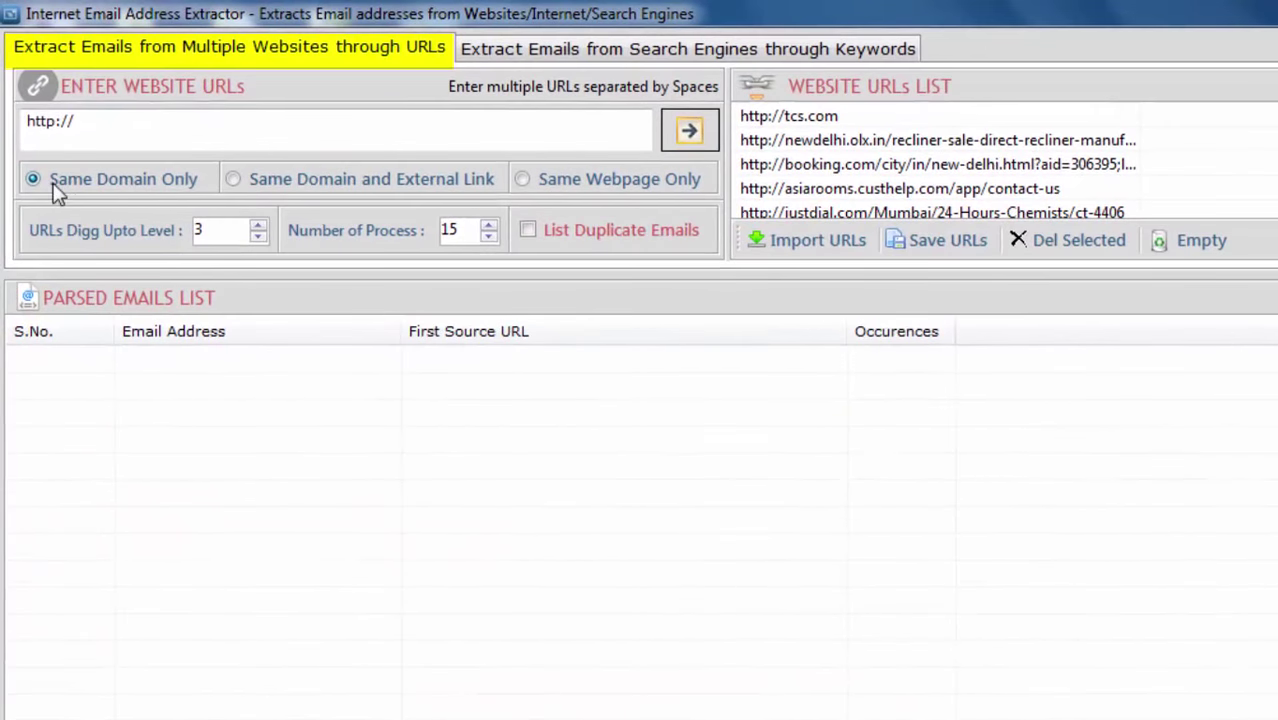
- Configure the search for Same Domain Only with URL digg level 2, 12 processes and no duplicate emails
left_click(230, 180)
left_click(126, 184)
left_click(258, 237)
left_click(487, 238)
left_click(488, 238)
left_click(488, 238)
left_click(529, 231)
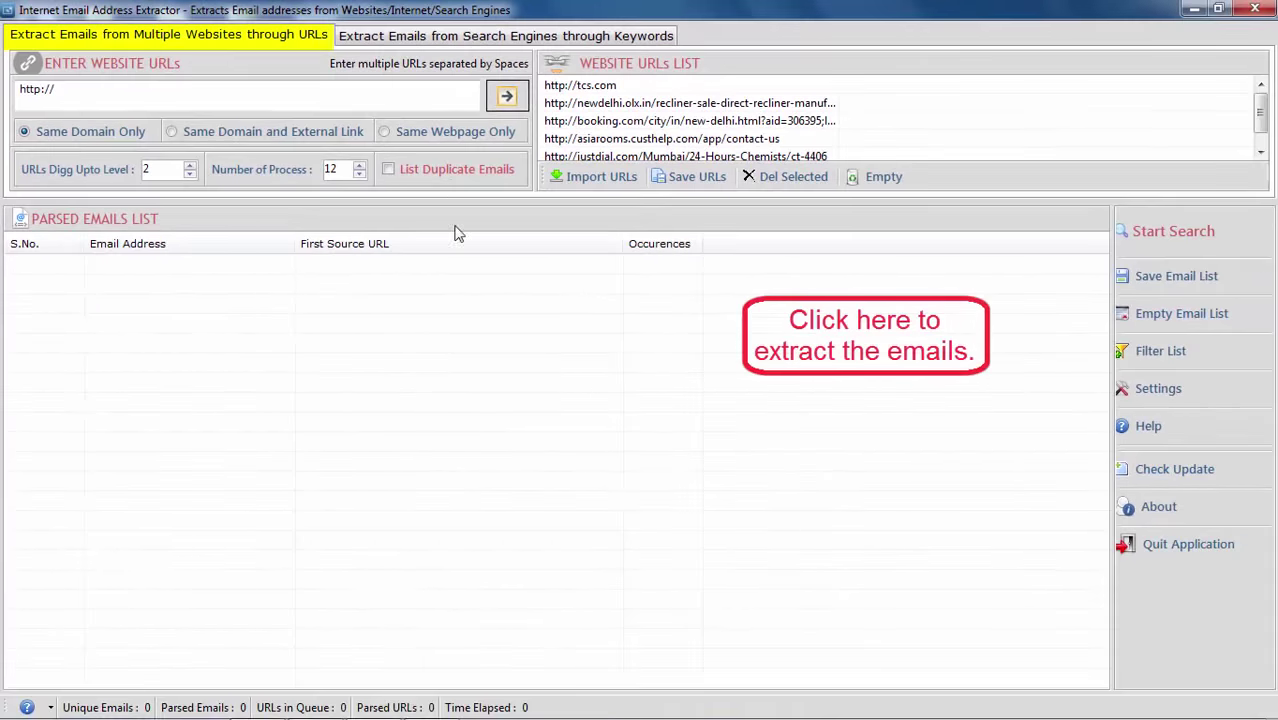
- Start the email search on the imported URLs, pause the parsing, and stop the search
left_click(1158, 242)
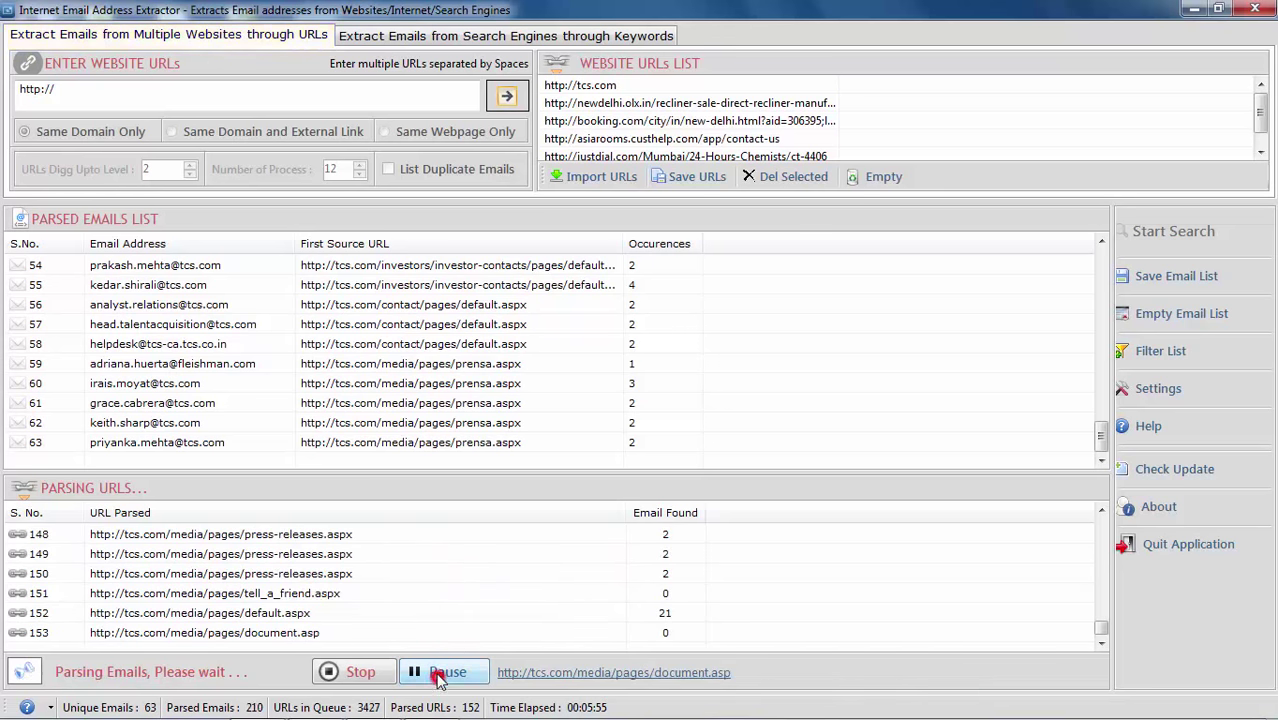
left_click(437, 676)
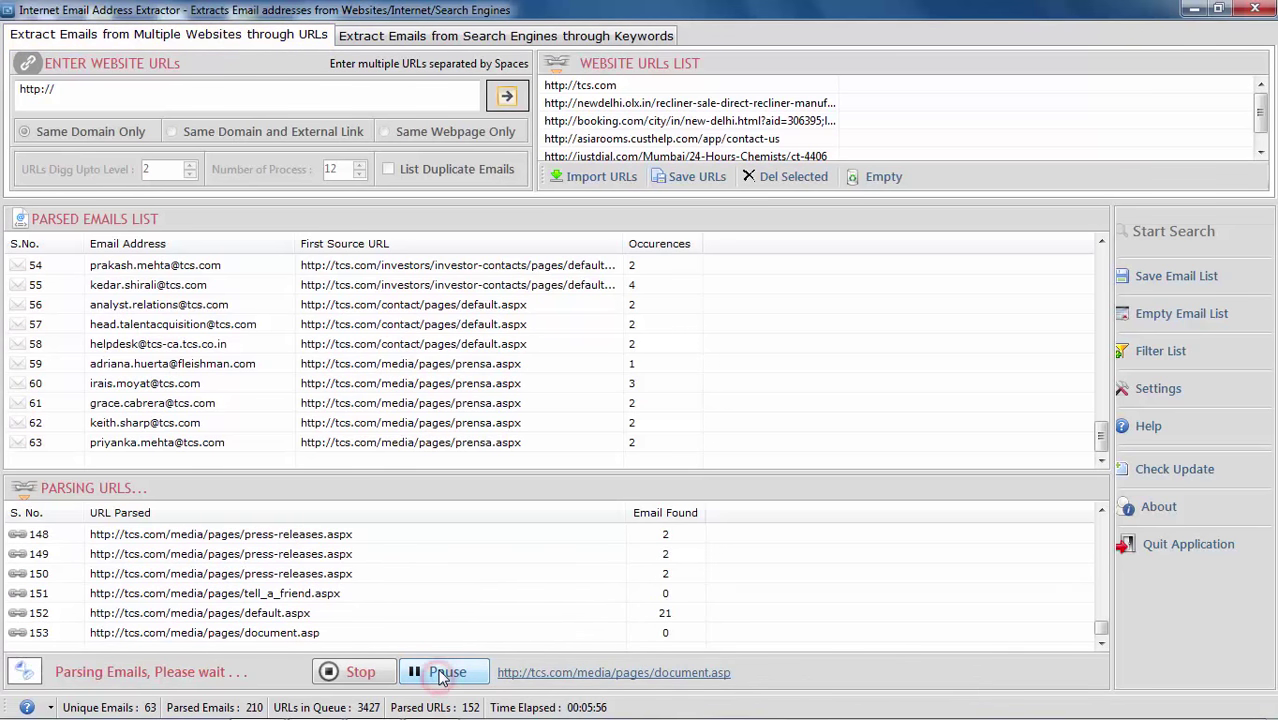
left_click(358, 674)
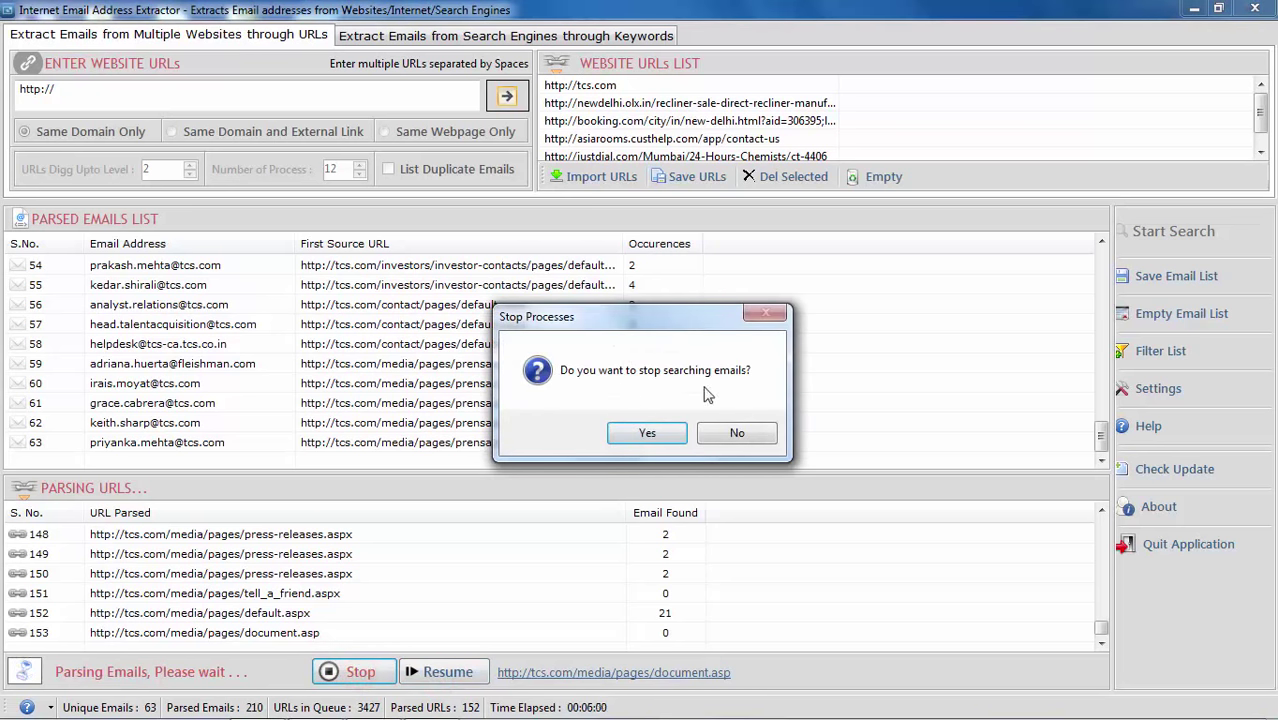
left_click(645, 433)
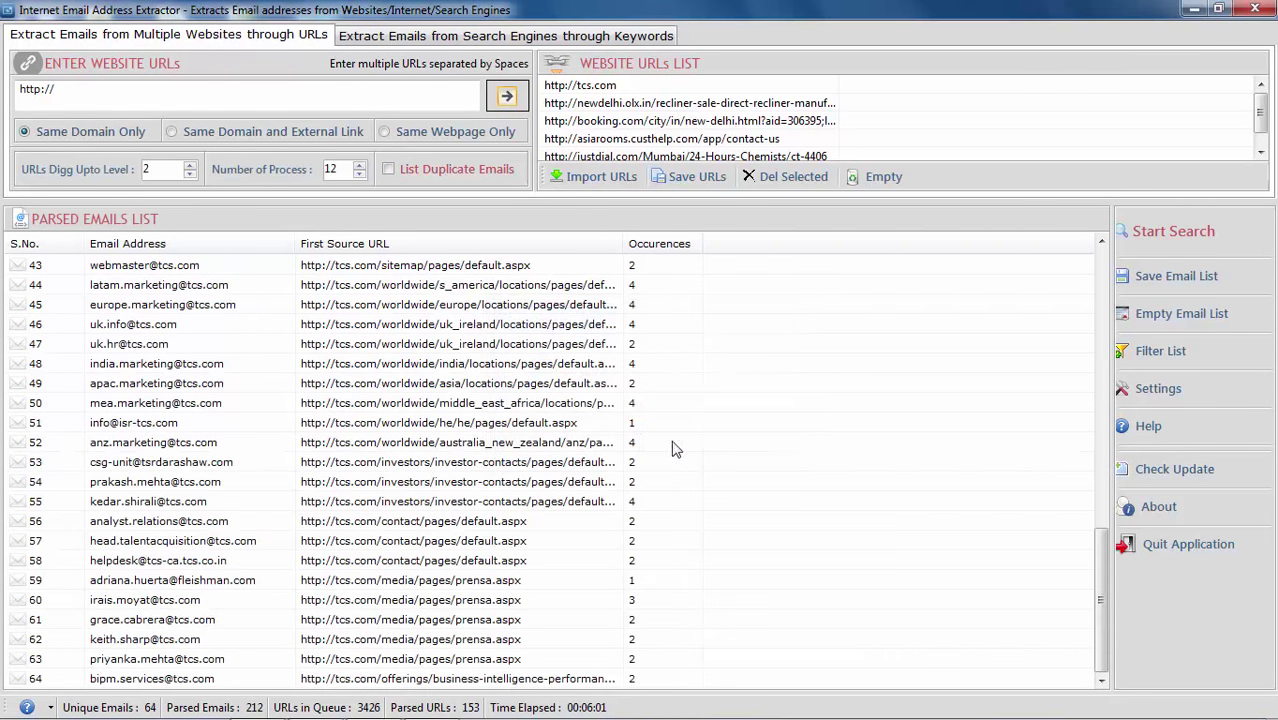
- Filter the parsed emails list to hide addresses containing ".p"
left_click_drag(1100, 578, 1092, 345)
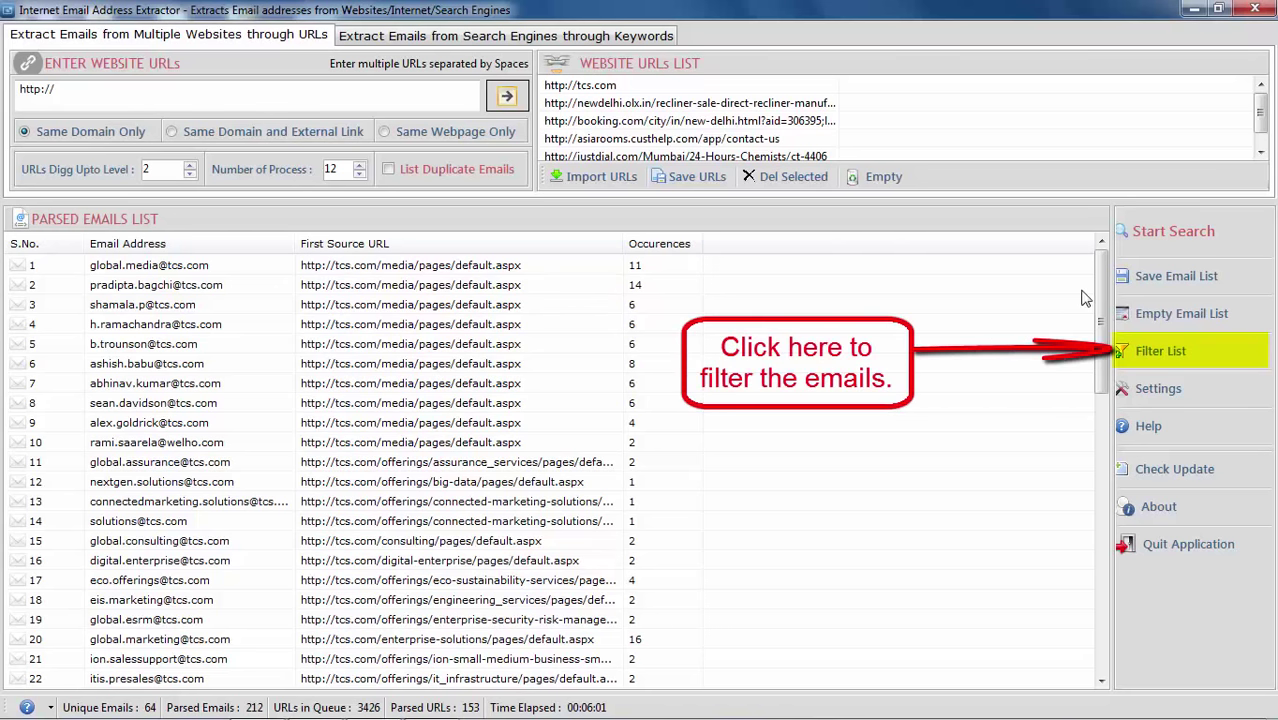
left_click(1165, 358)
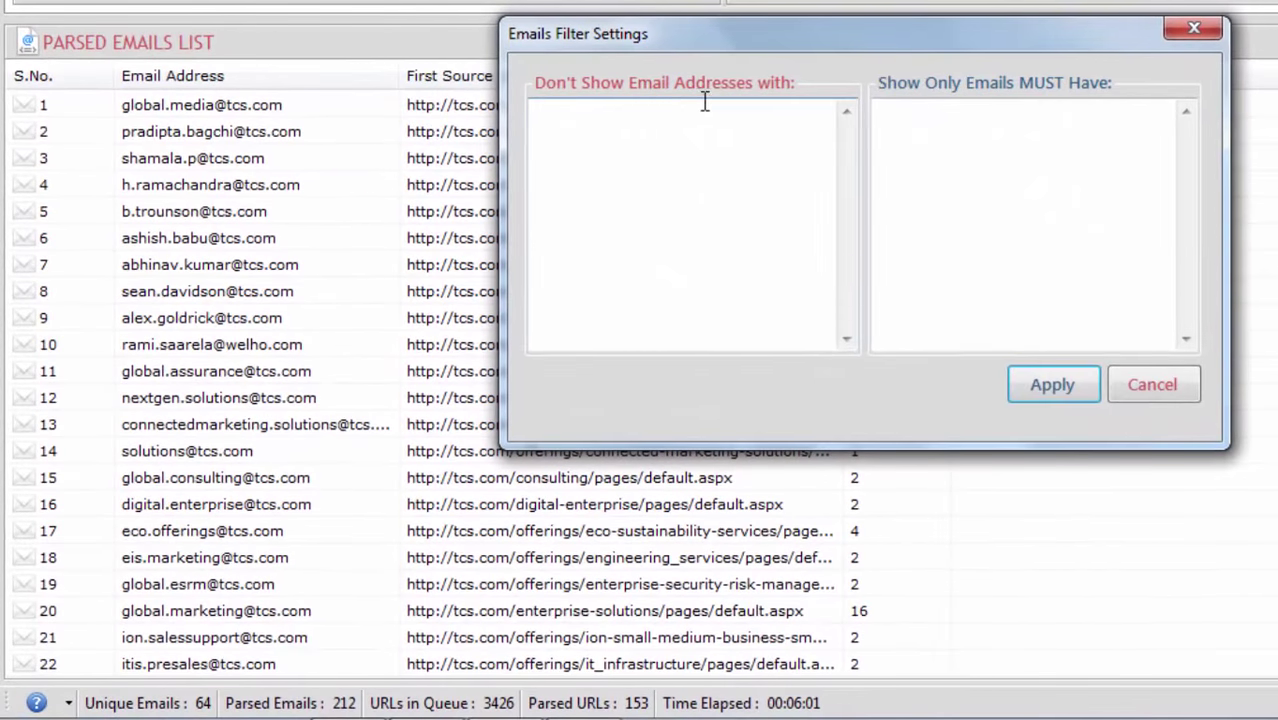
left_click(522, 275)
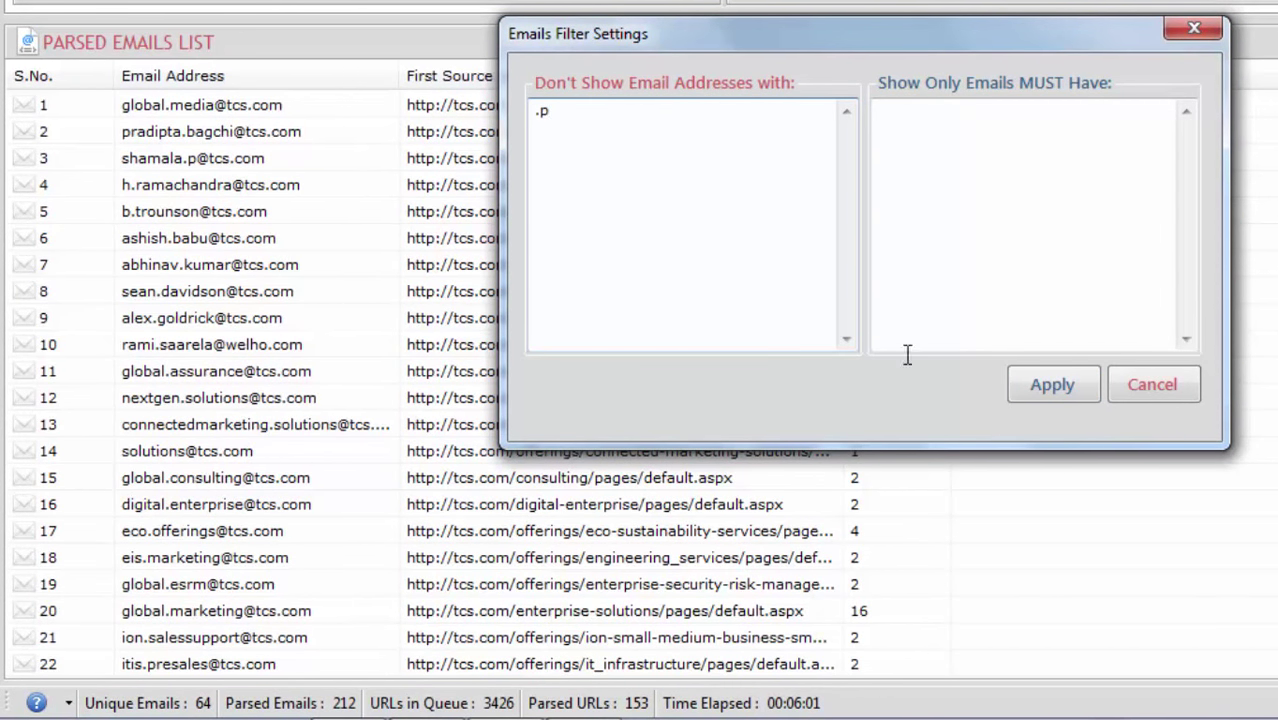
left_click(1055, 385)
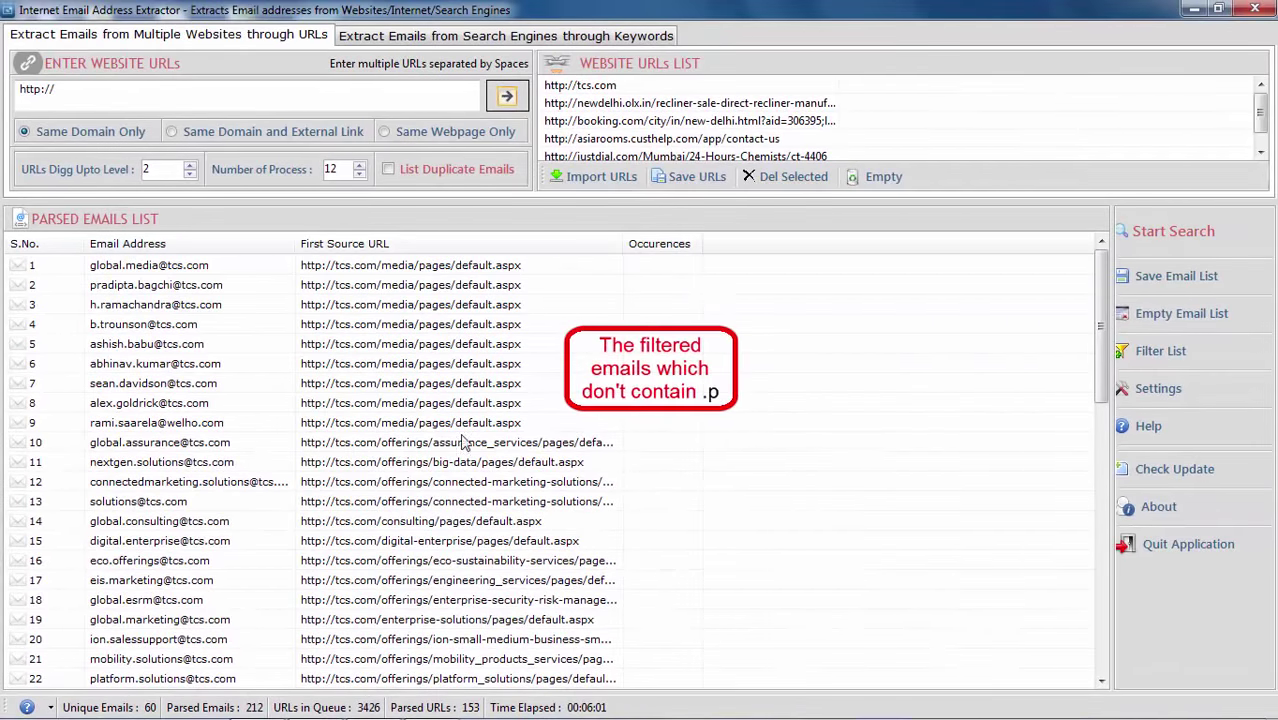
- Clear the exclusion filter and show only parsed emails that must have ".p"
left_click(1122, 350)
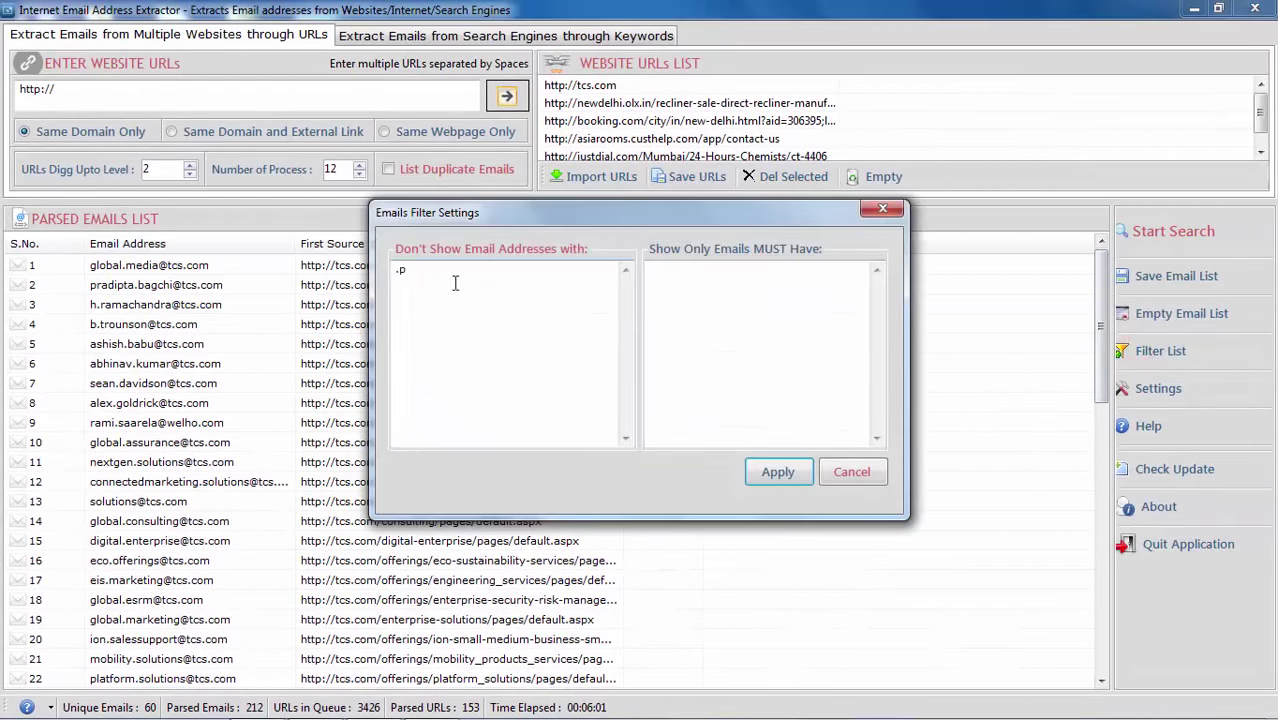
left_click_drag(411, 271, 393, 271)
key("BackSpace")
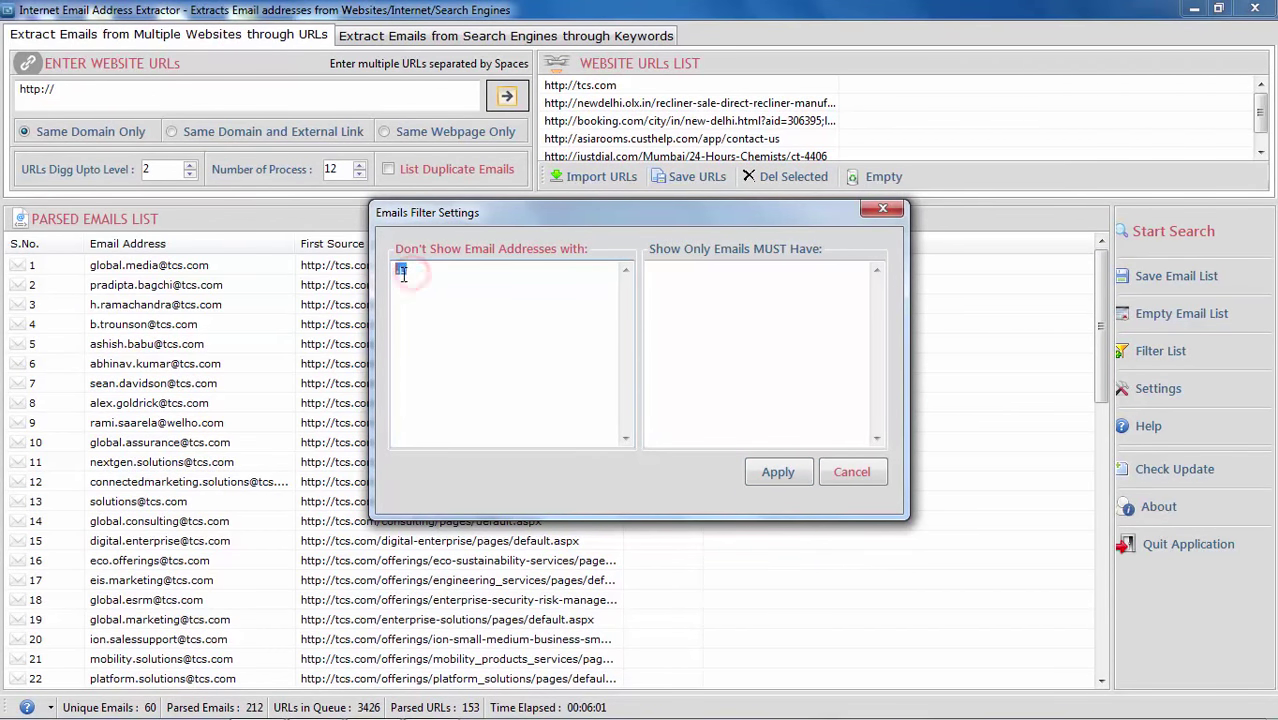
left_click(686, 284)
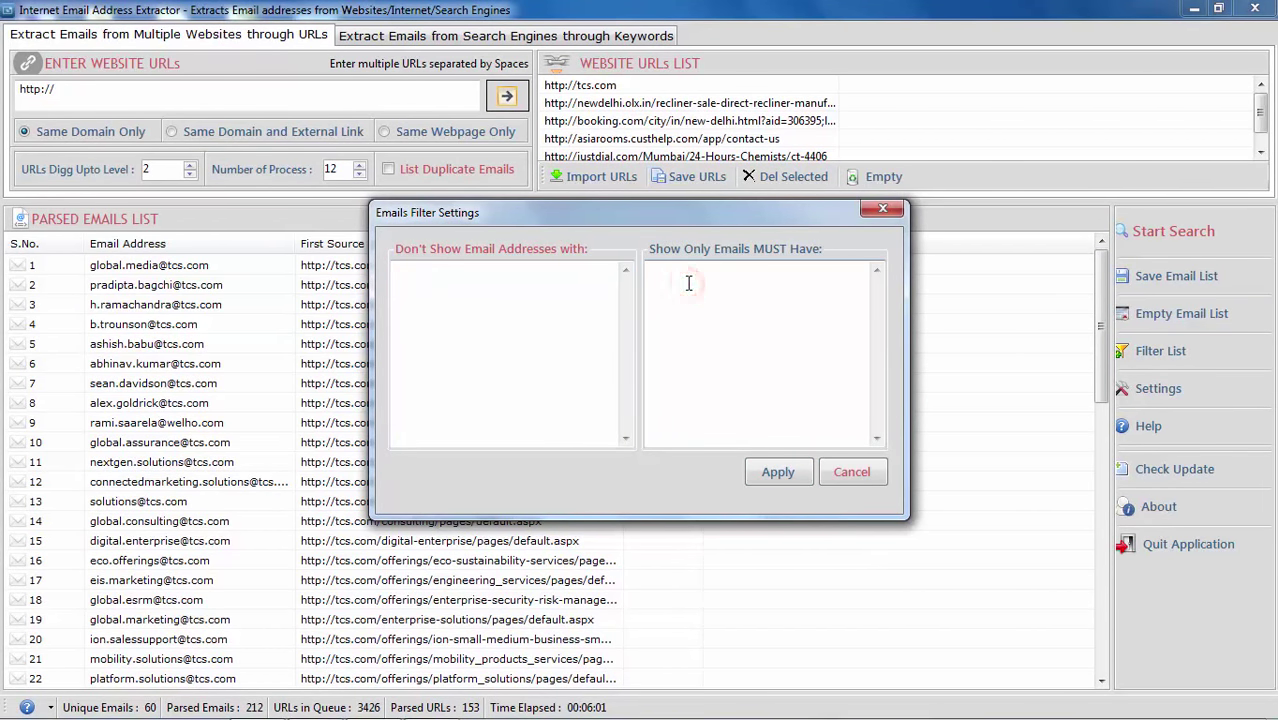
left_click(778, 472)
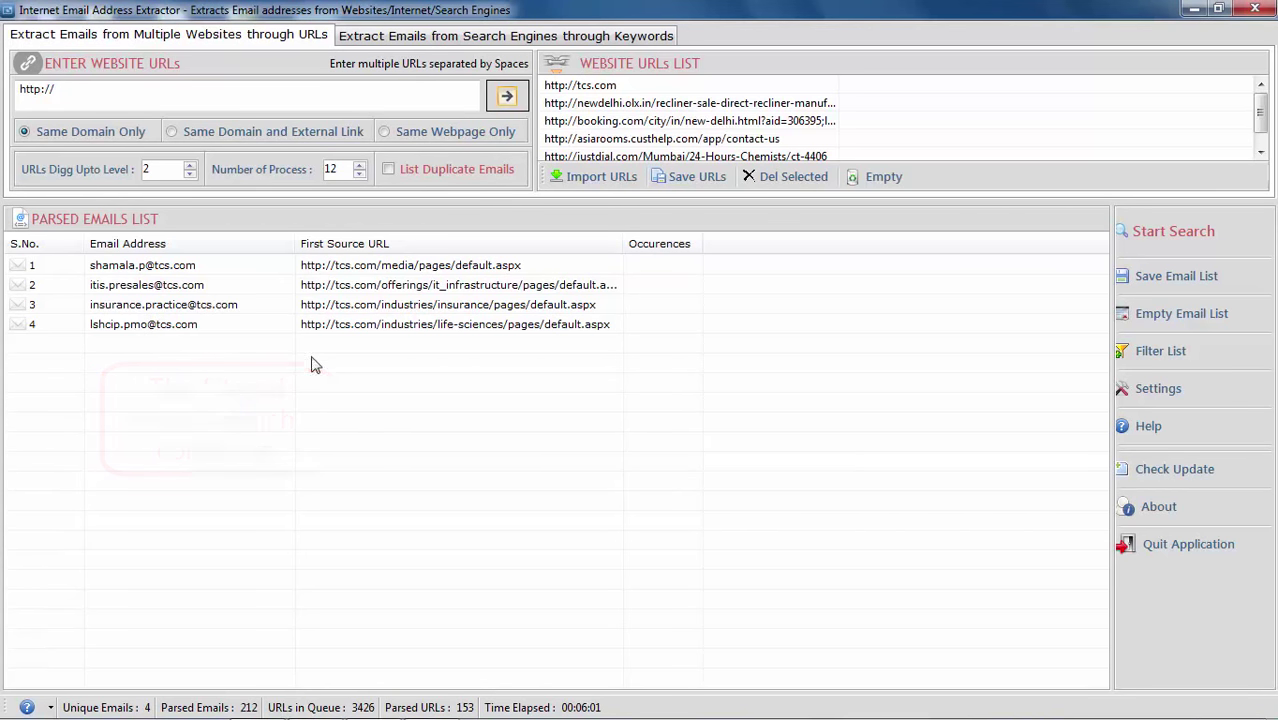
- Change the must-have email filter to ".com" and apply it to the parsed emails
left_click(1142, 352)
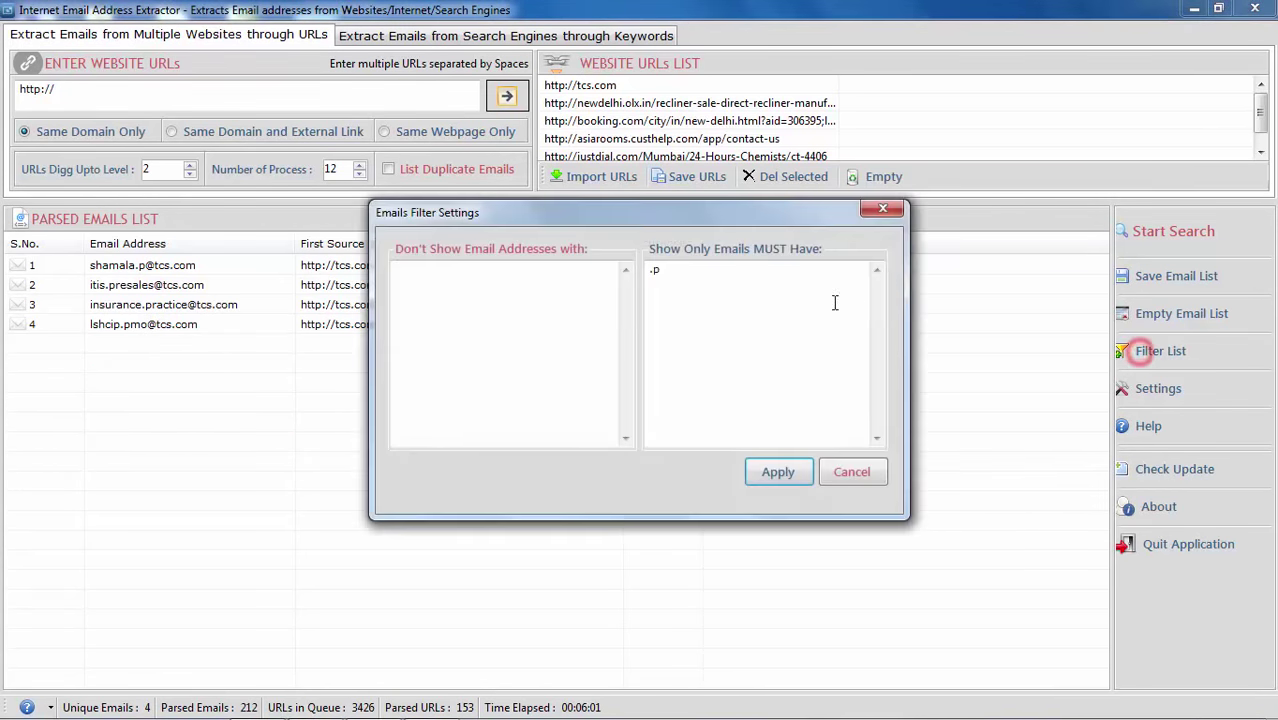
left_click_drag(700, 280, 648, 273)
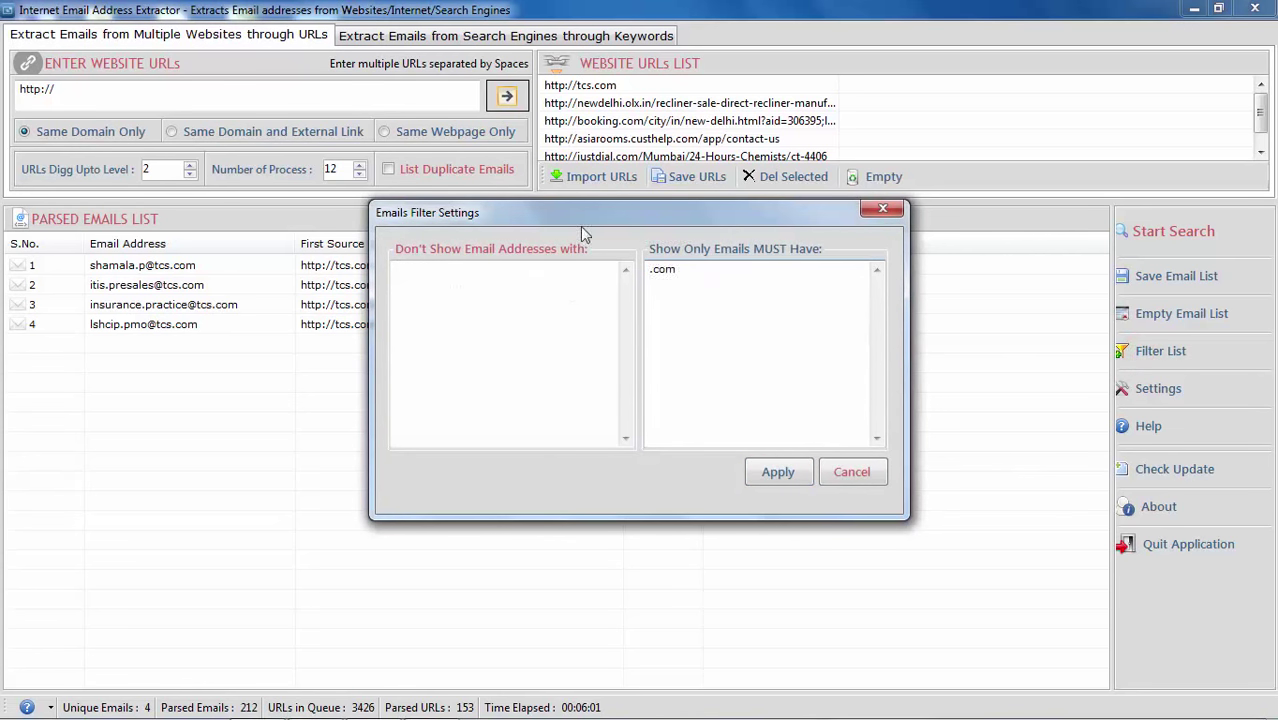
left_click(780, 471)
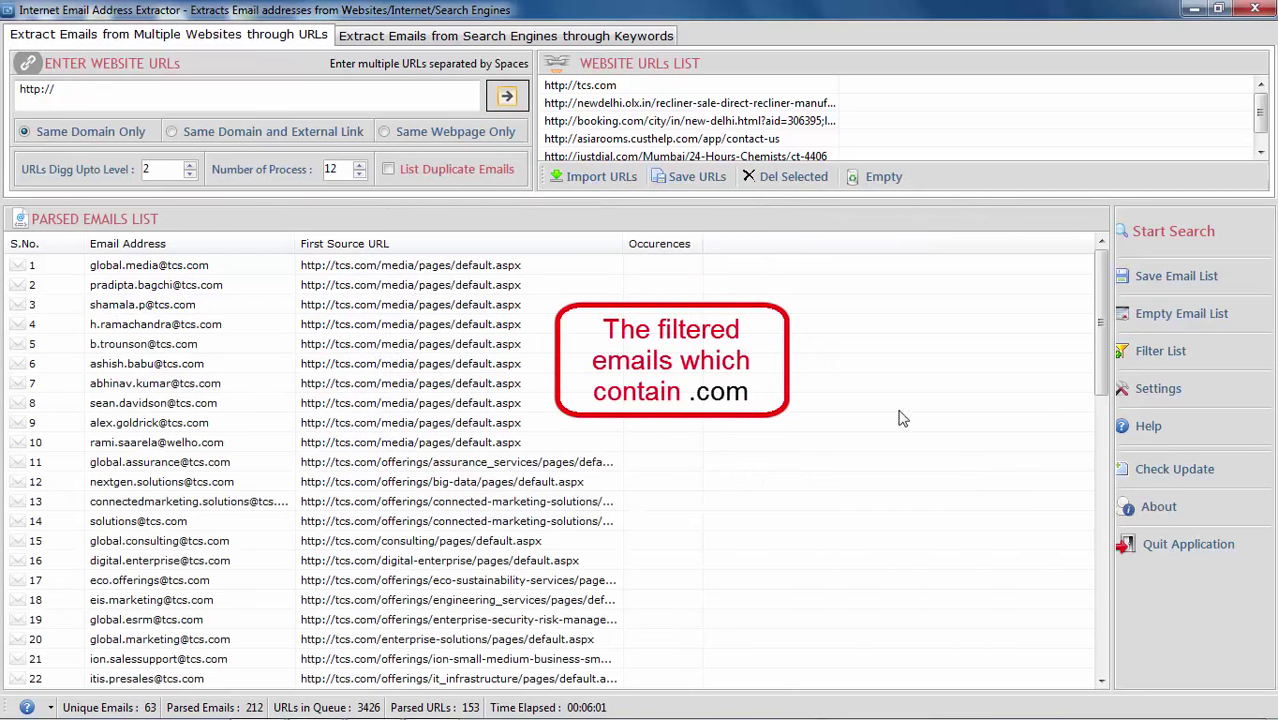
- Clear the must-have filter and hide parsed email addresses containing ".com" instead
left_click(1155, 351)
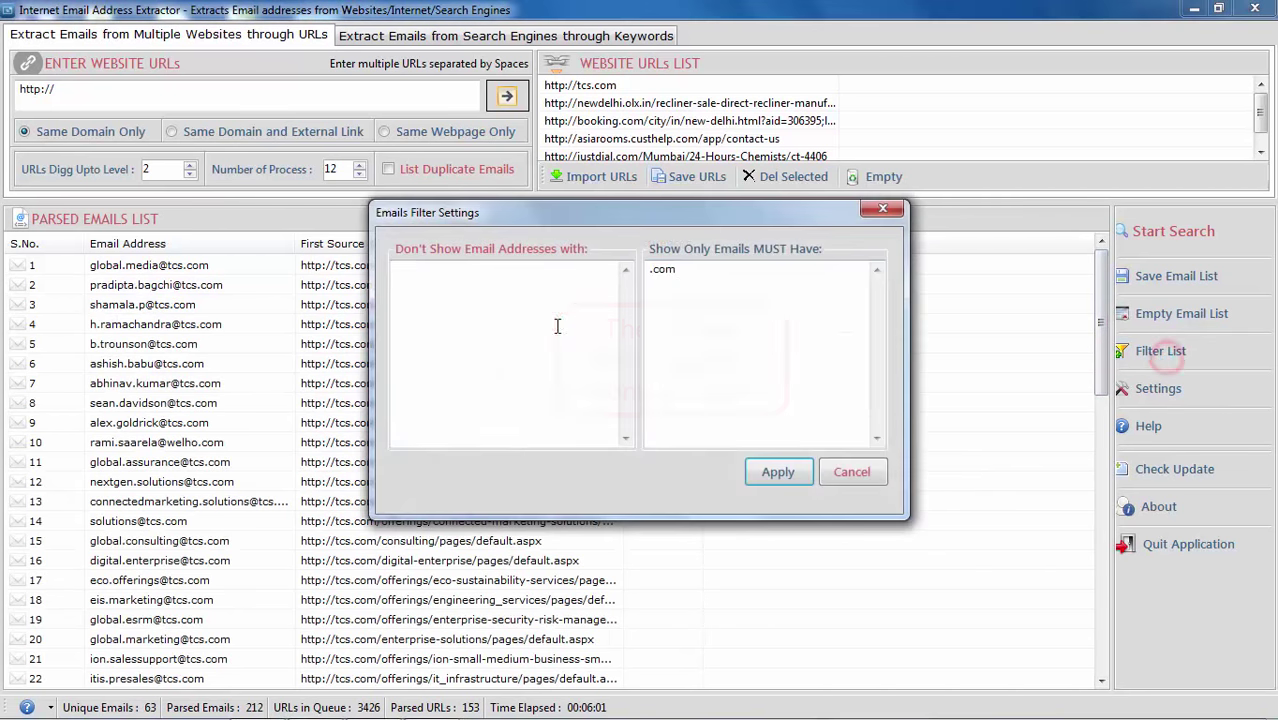
double_click(686, 271)
left_click(702, 274)
double_click(697, 271)
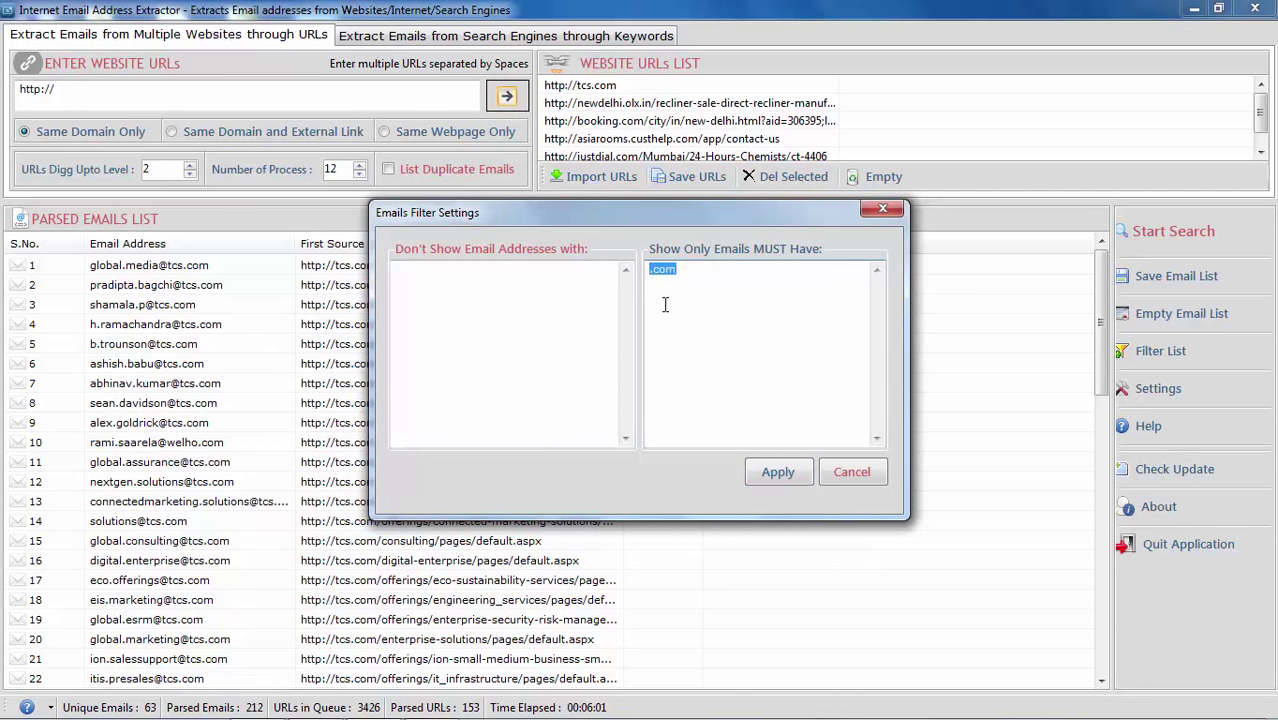
key("Delete")
left_click(450, 274)
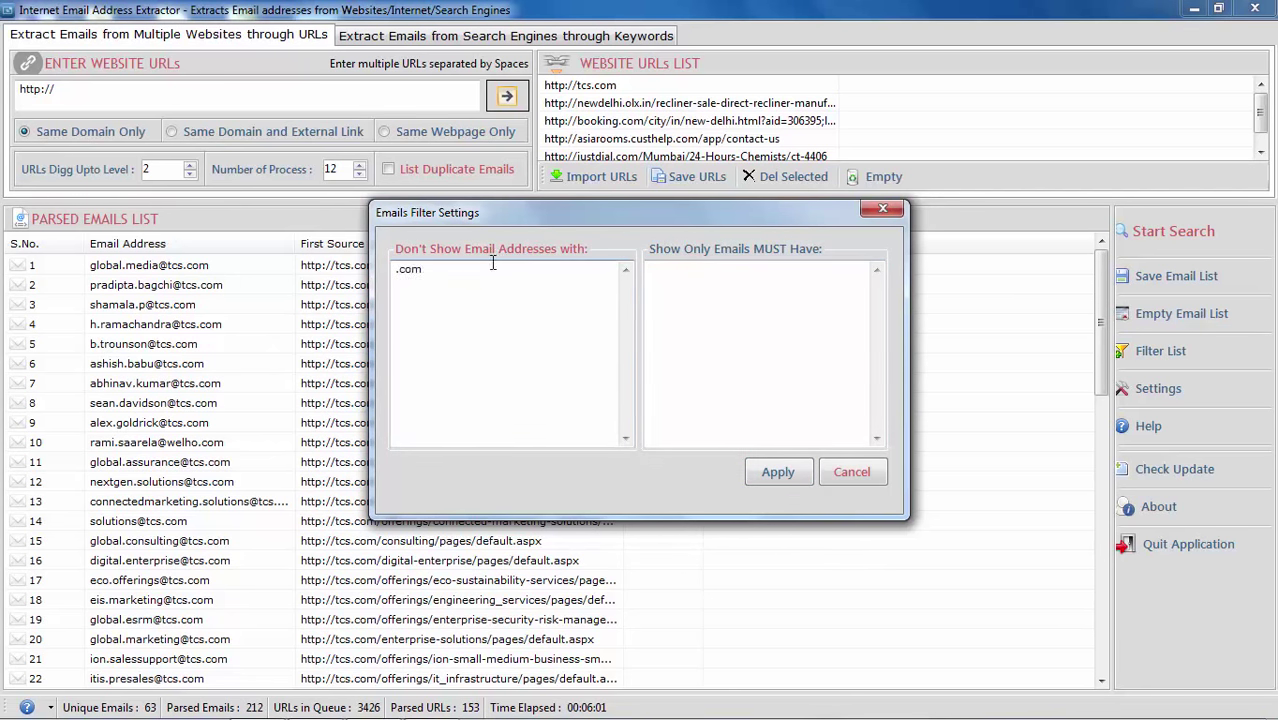
left_click(752, 474)
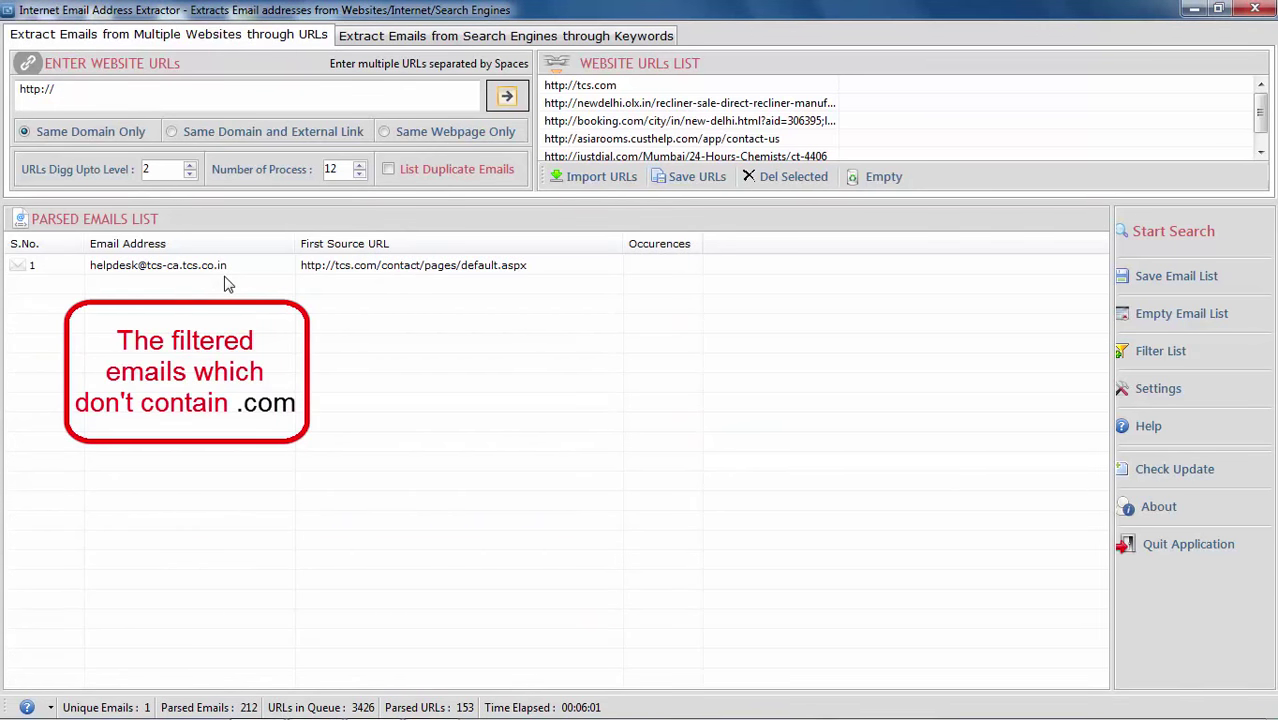
- Remove the ".com" exclusion and apply empty filter settings to the parsed emails list
left_click(1135, 355)
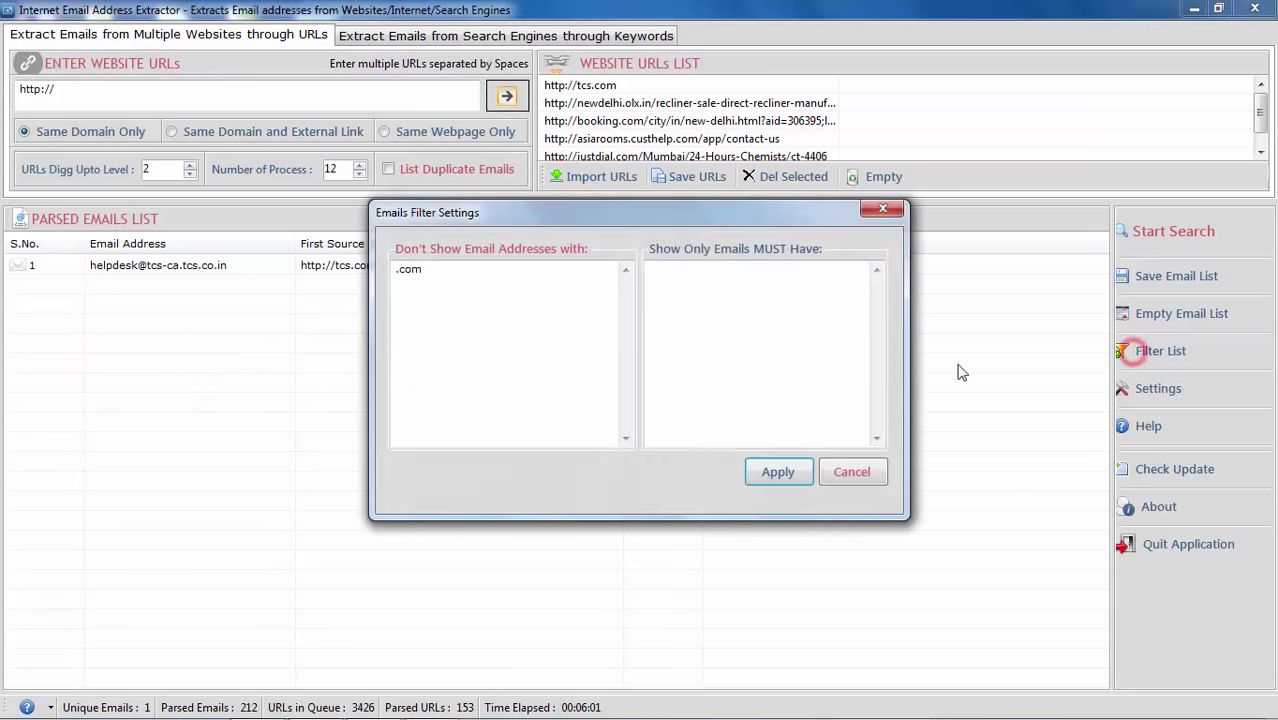
left_click_drag(396, 268, 418, 283)
key("Delete")
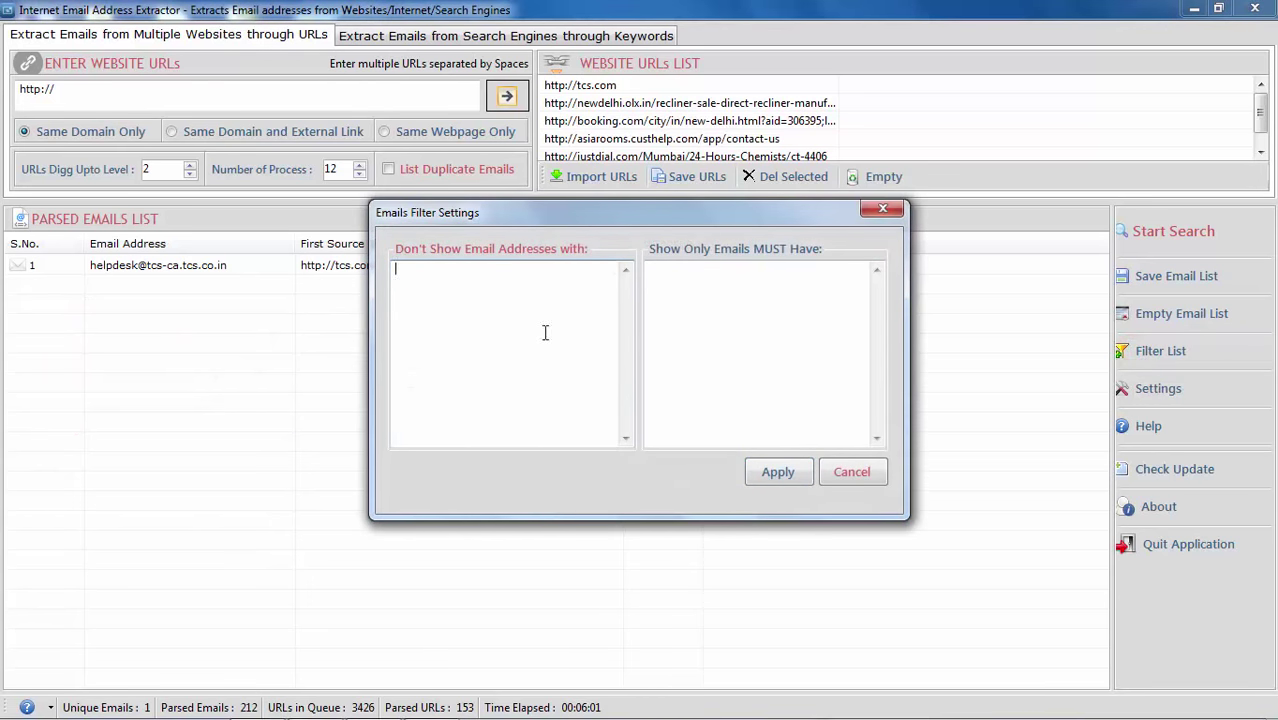
left_click(770, 476)
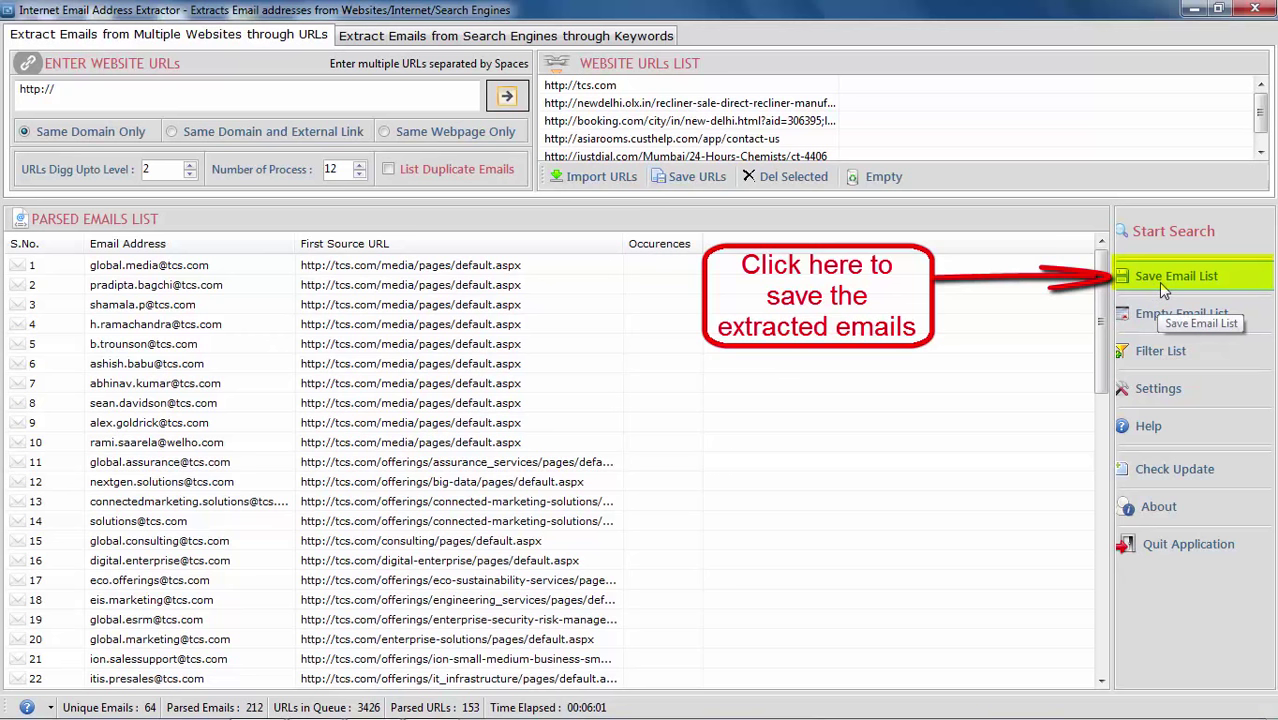
- Save the extracted emails with their URLs as a line-separated text file named "list of emails" on the Desktop
left_click(1160, 283)
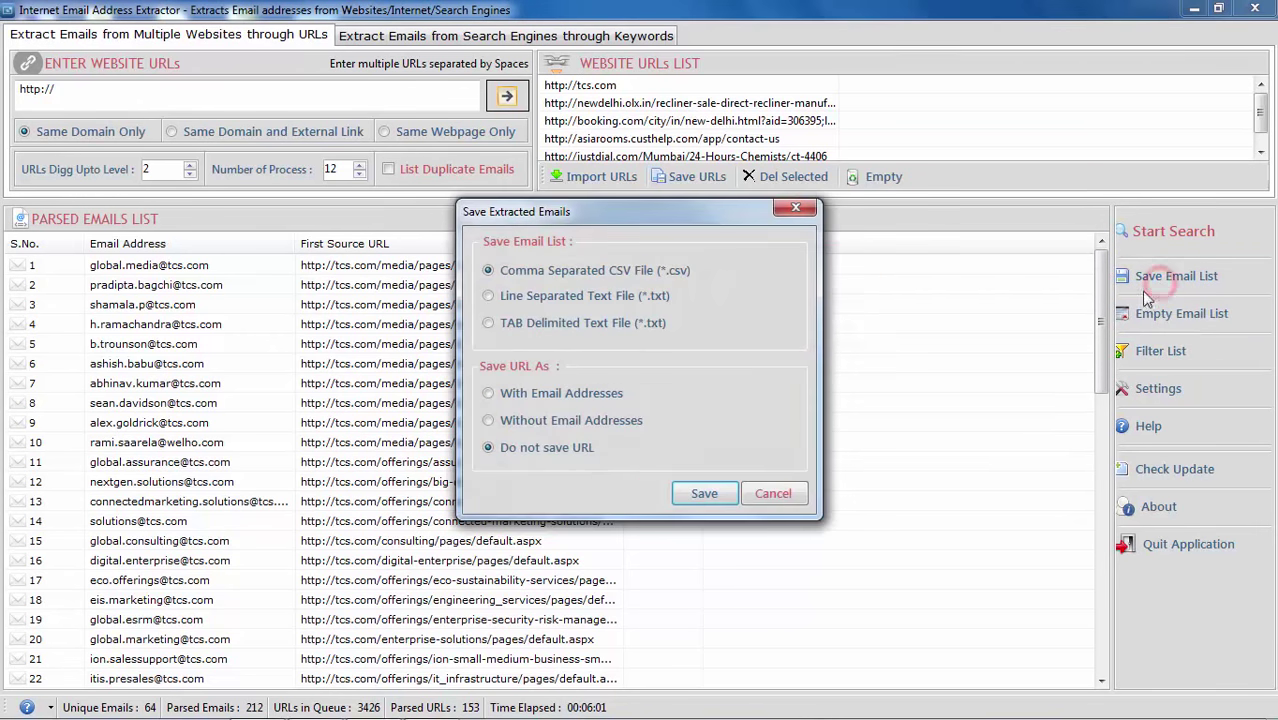
left_click(504, 299)
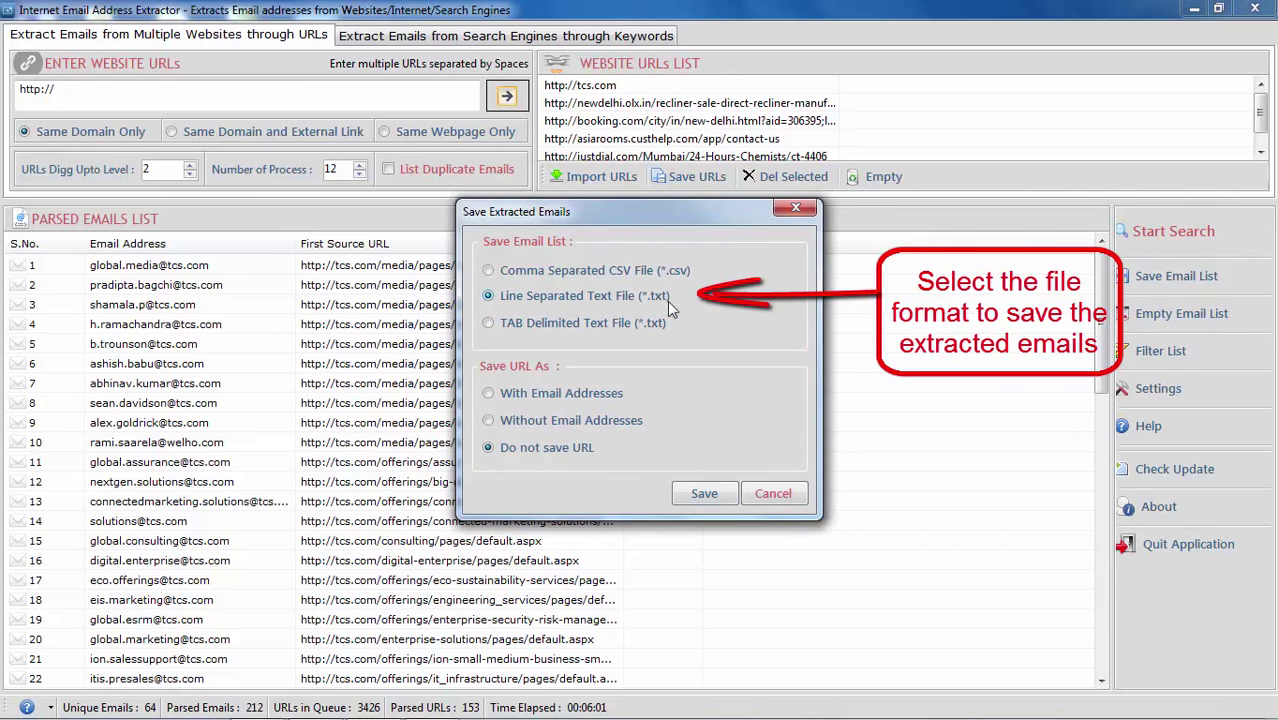
left_click(704, 493)
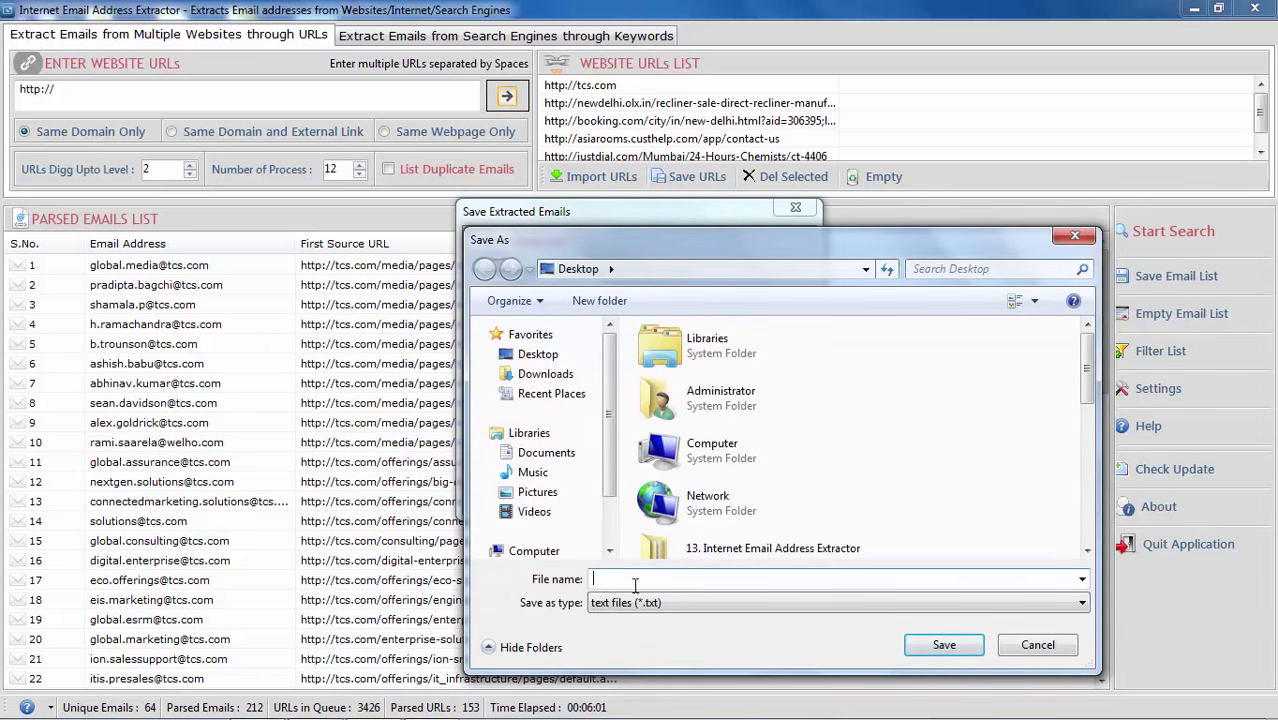
type("lis")
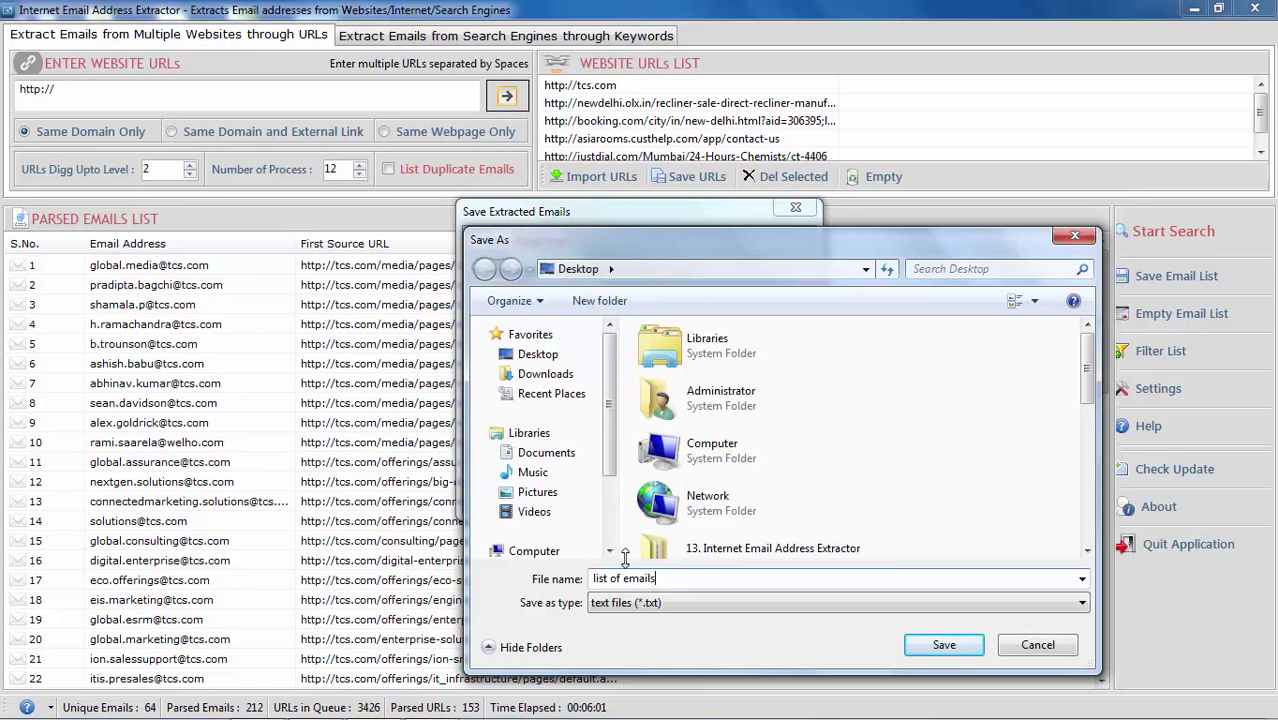
type("t of emails")
left_click(940, 644)
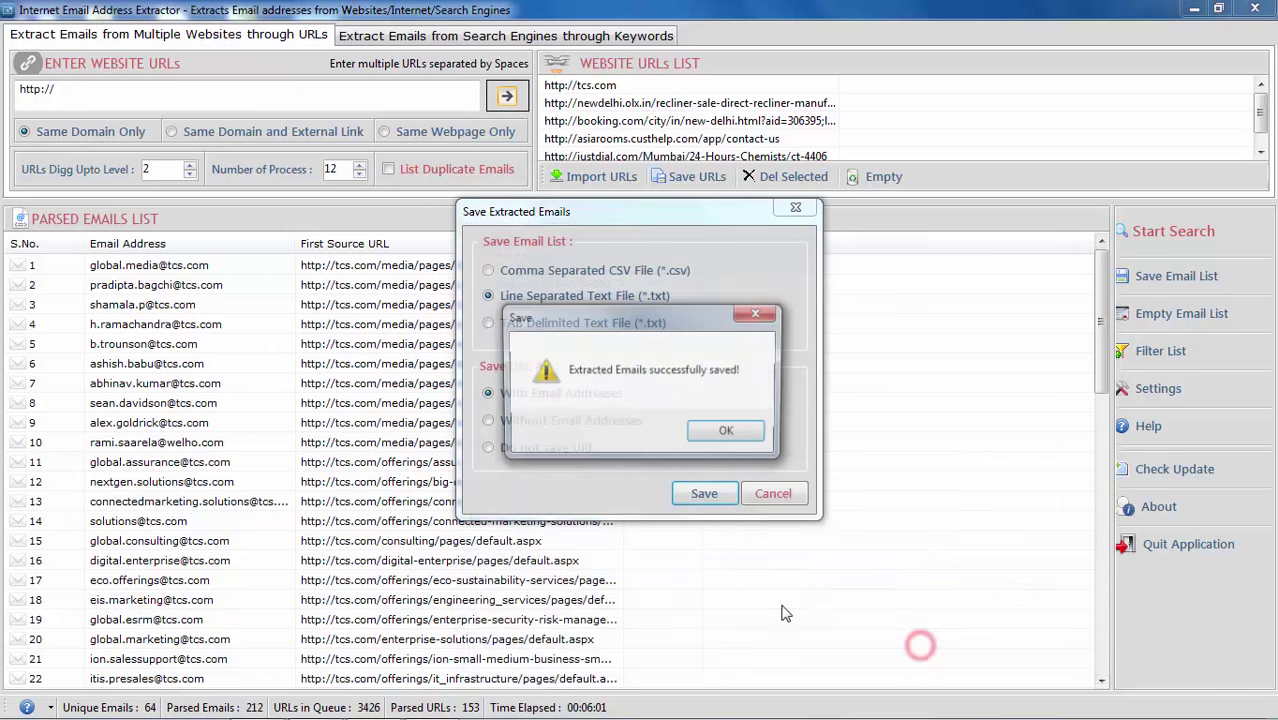
left_click(729, 430)
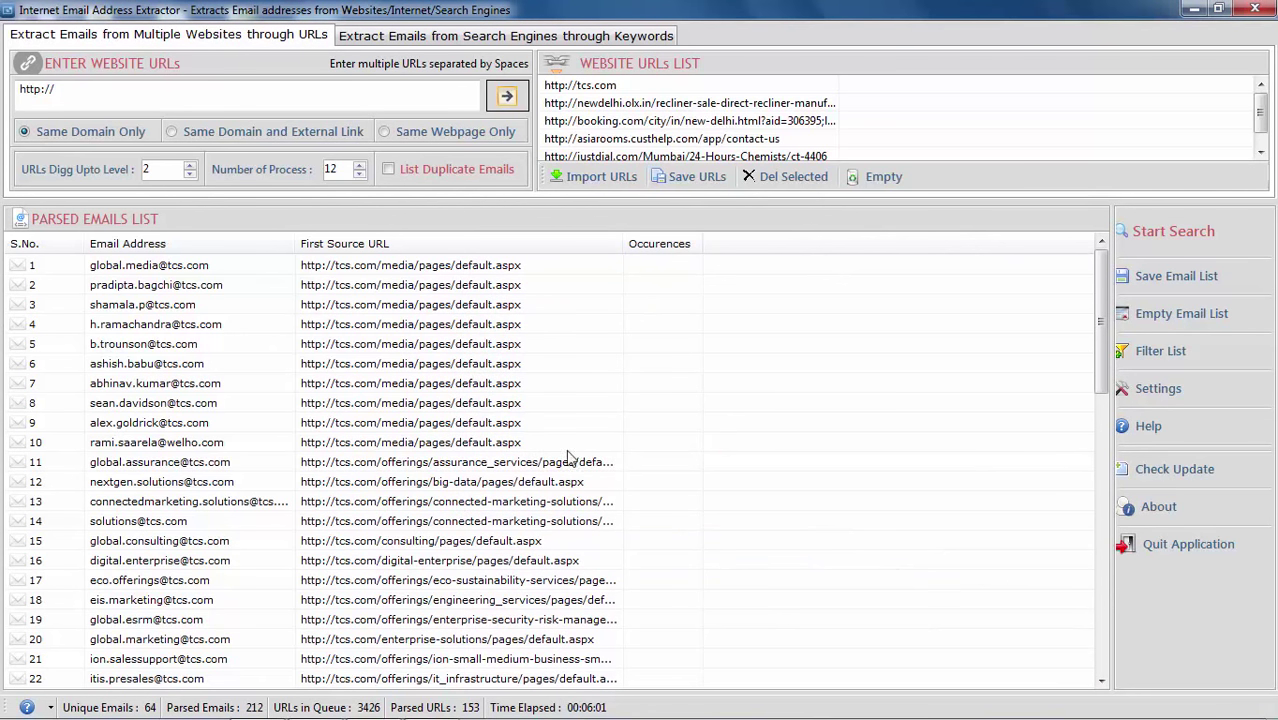
- Empty the parsed emails list and the website URLs list, confirming both deletions
left_click(1178, 320)
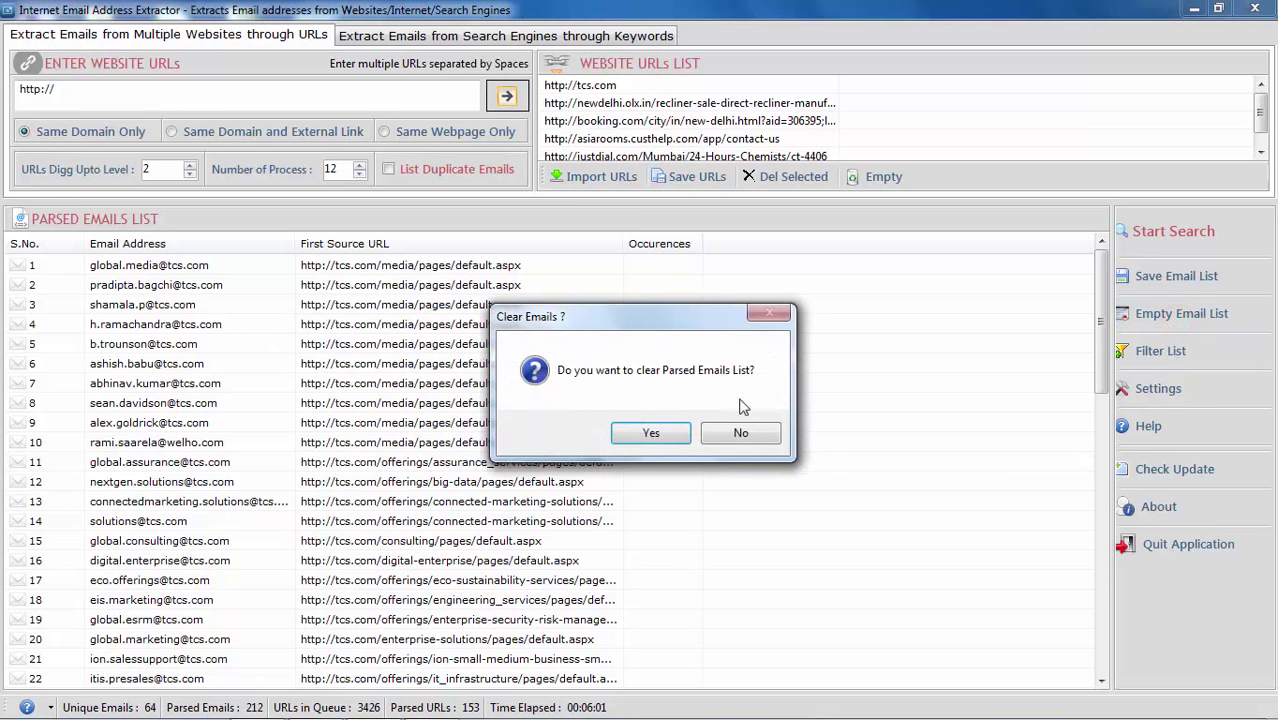
left_click(651, 434)
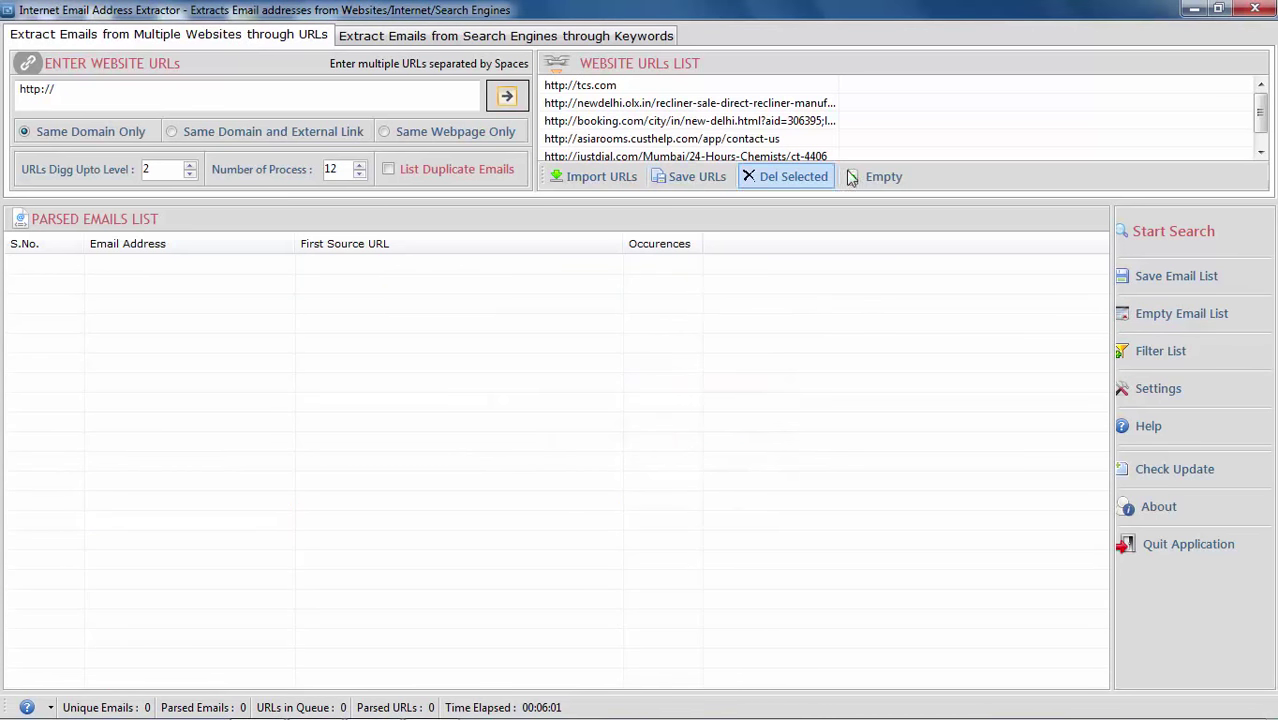
left_click(884, 176)
left_click(624, 436)
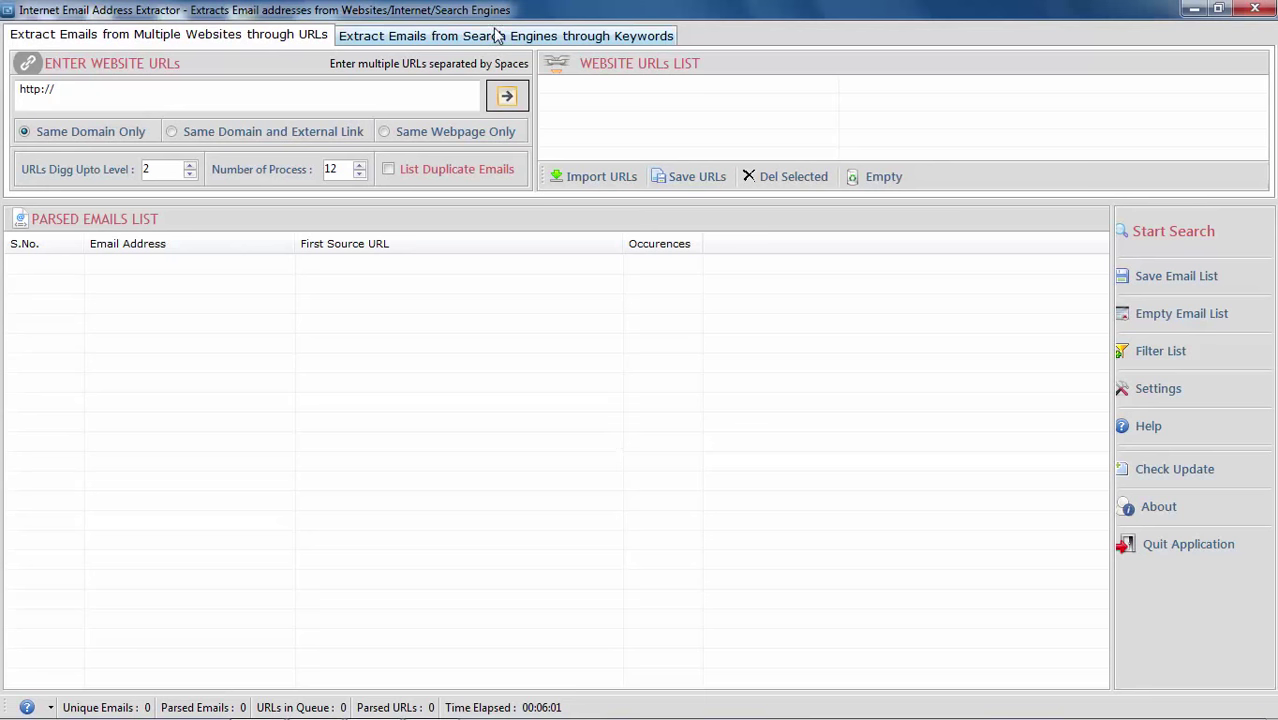
- Switch to extracting emails from search engines through keywords, and add "hotel" to the keywords list
left_click(497, 36)
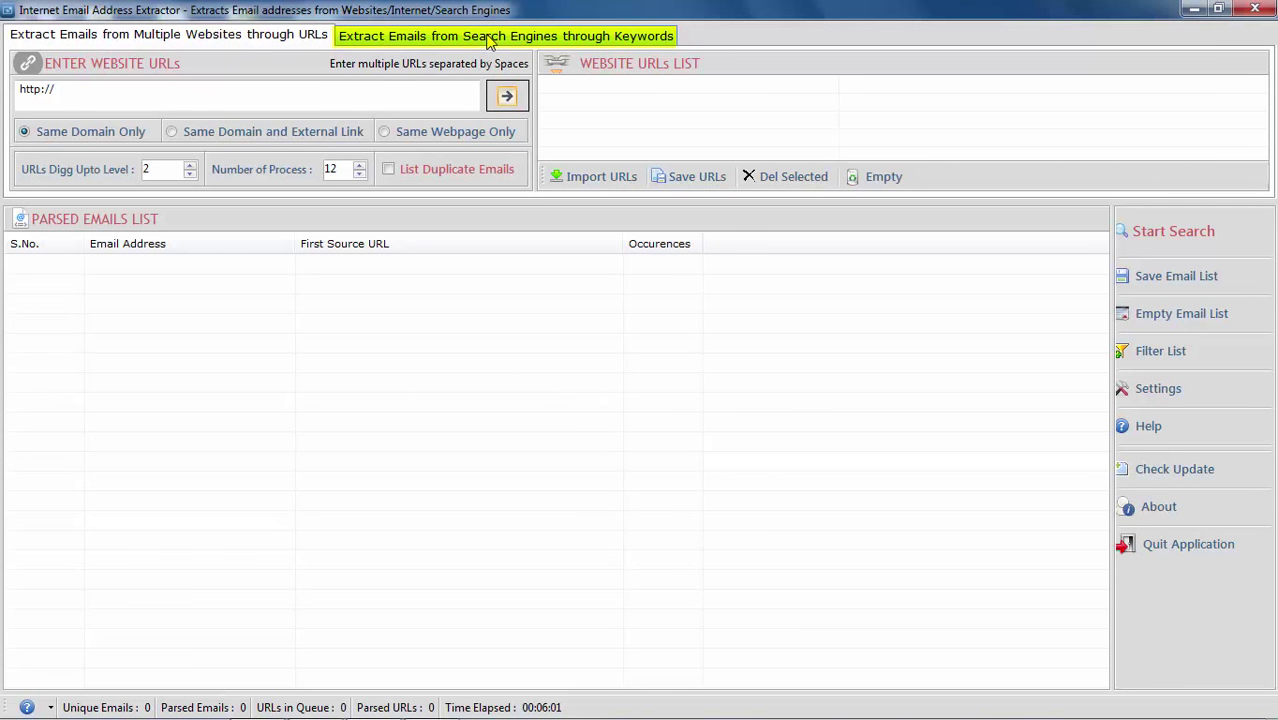
left_click(108, 99)
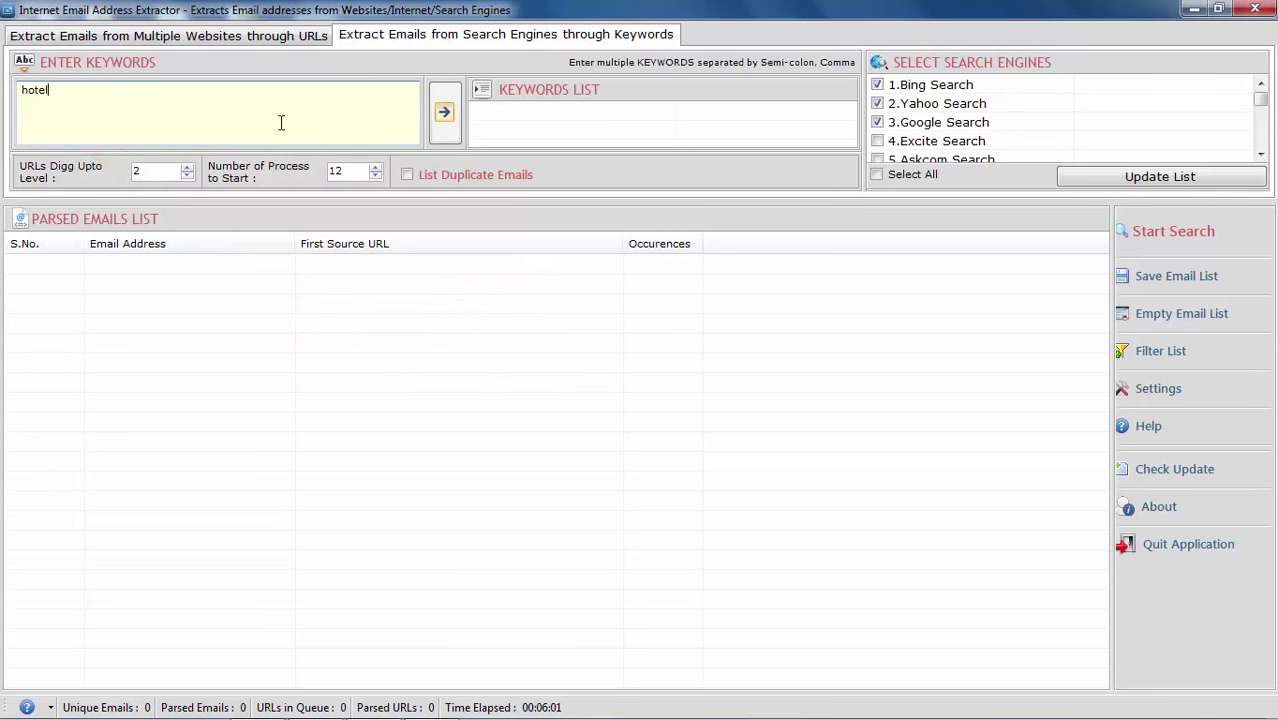
left_click(445, 115)
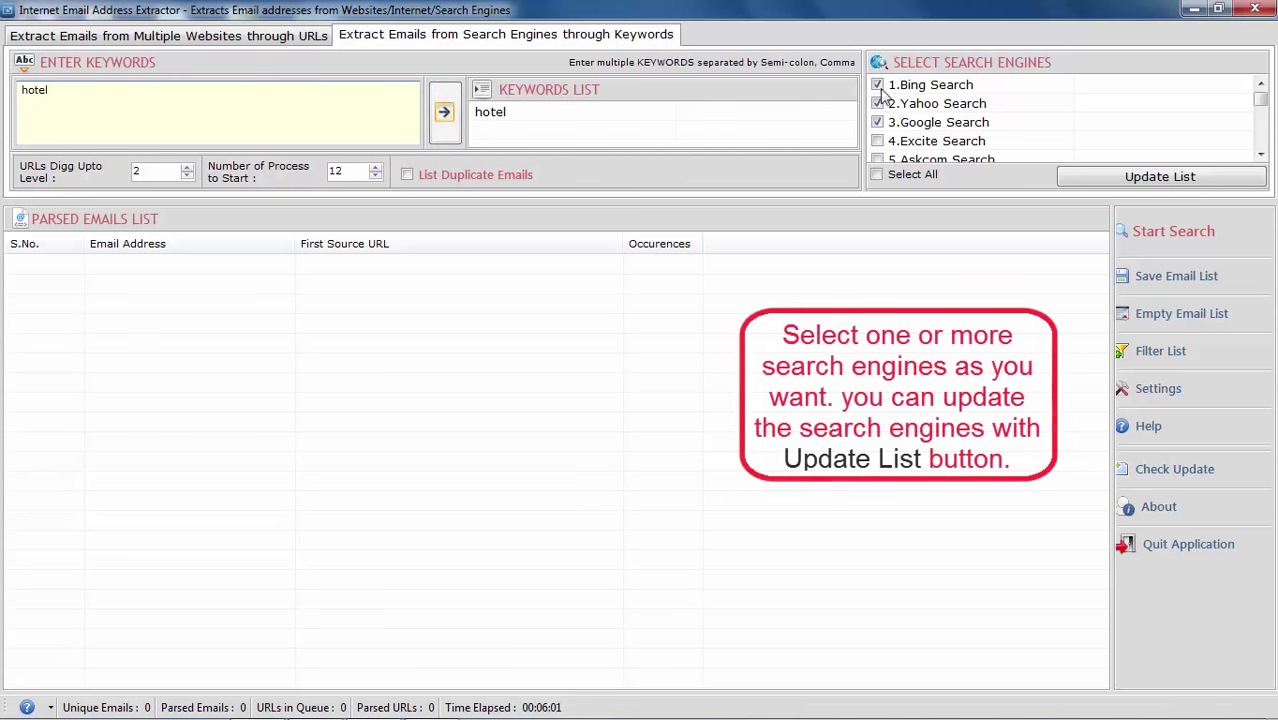
- Select and deselect all search engines, update the search engine list, and look through its entries
left_click(878, 176)
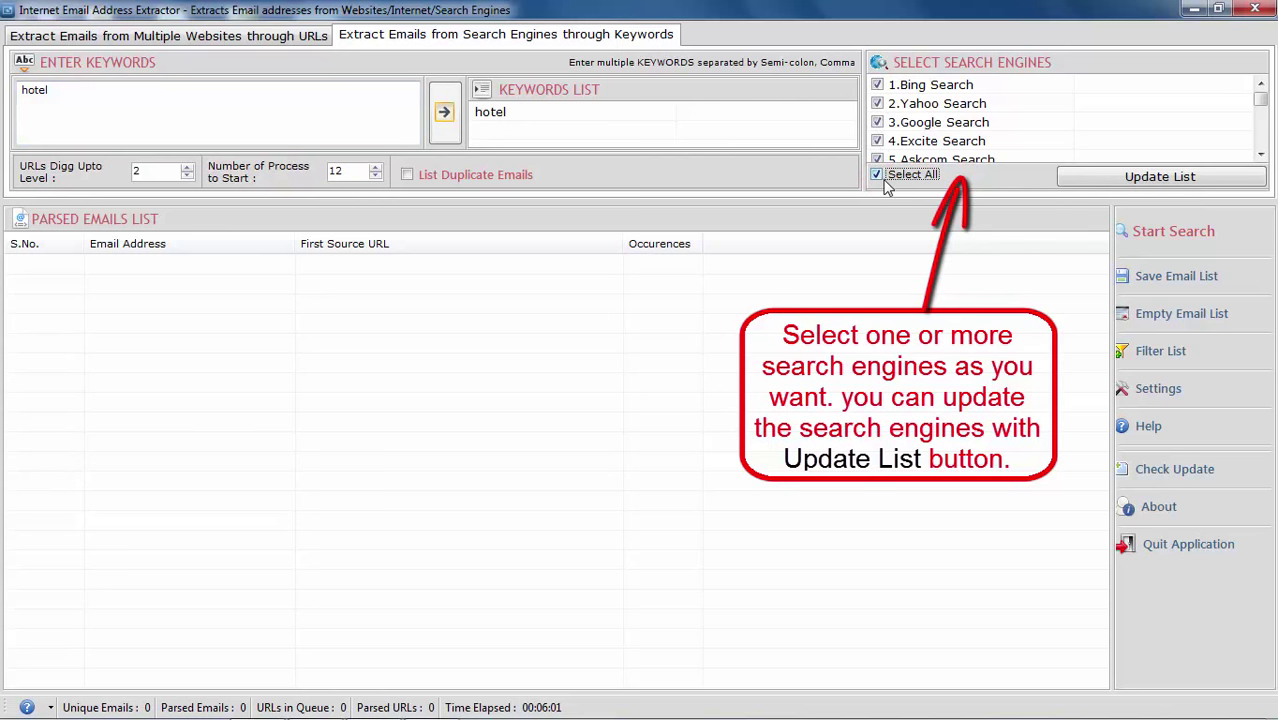
left_click(878, 176)
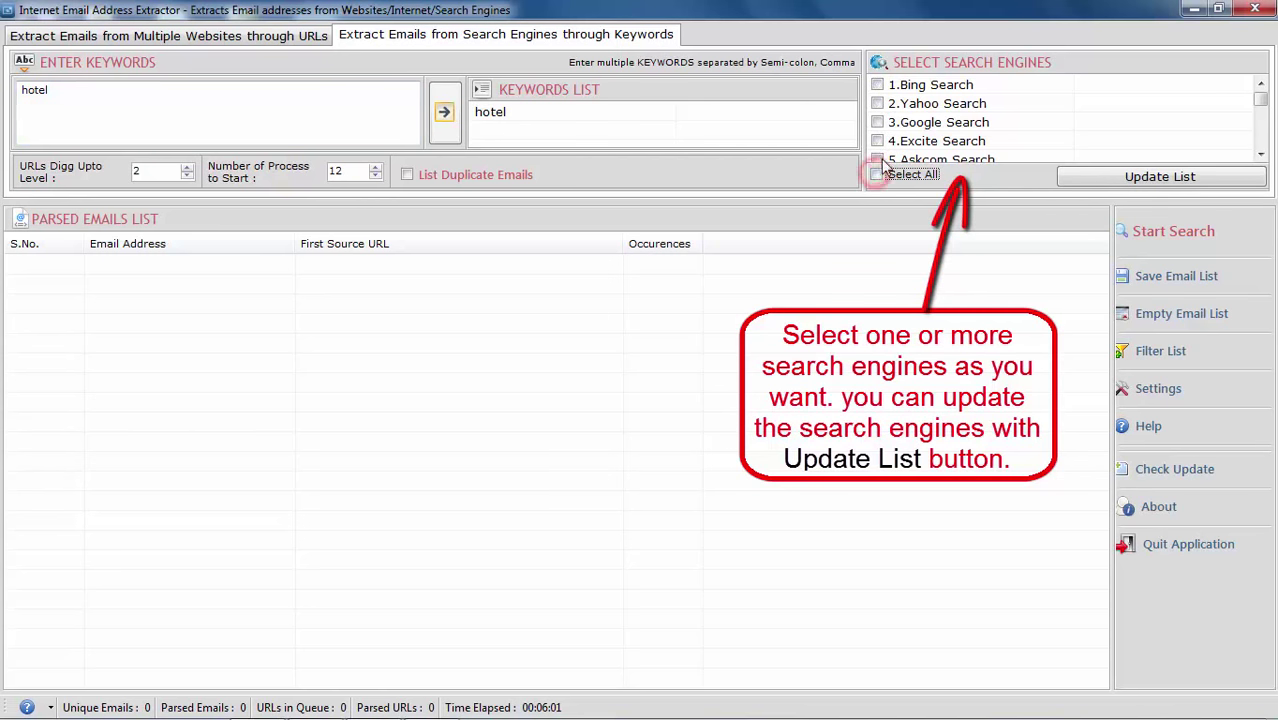
left_click(1186, 177)
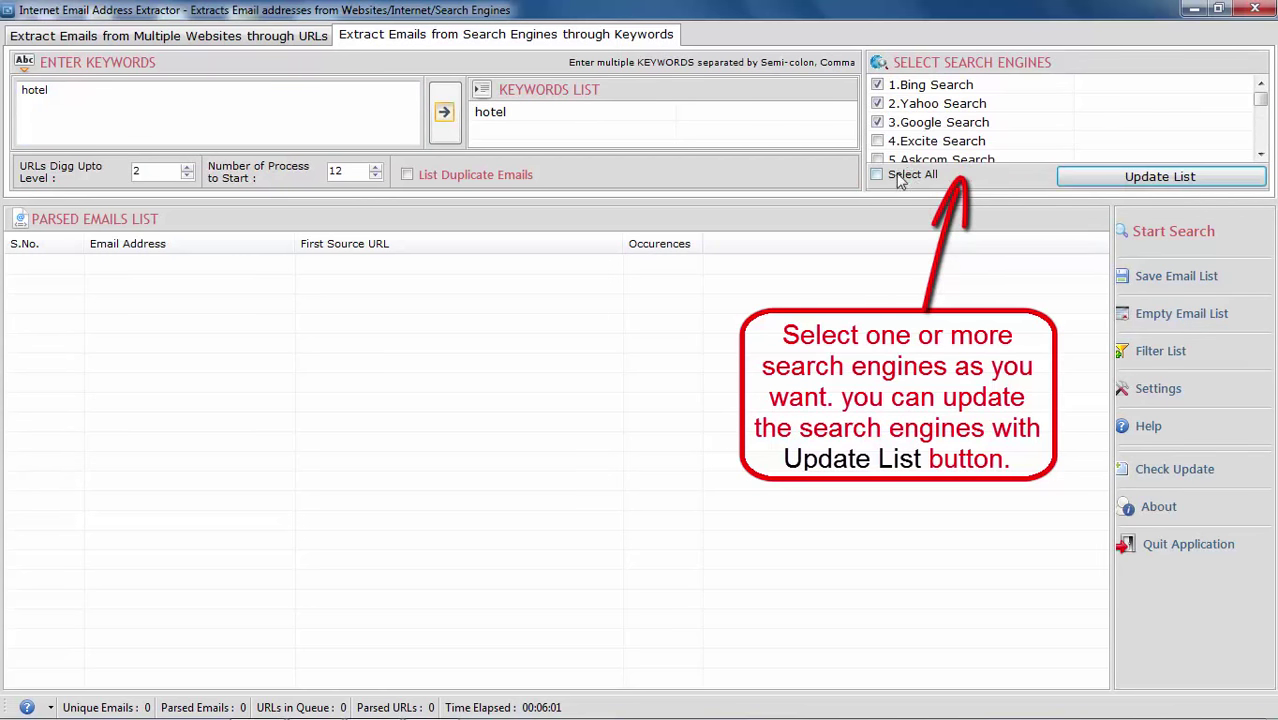
scroll(1260, 92, "down", 3)
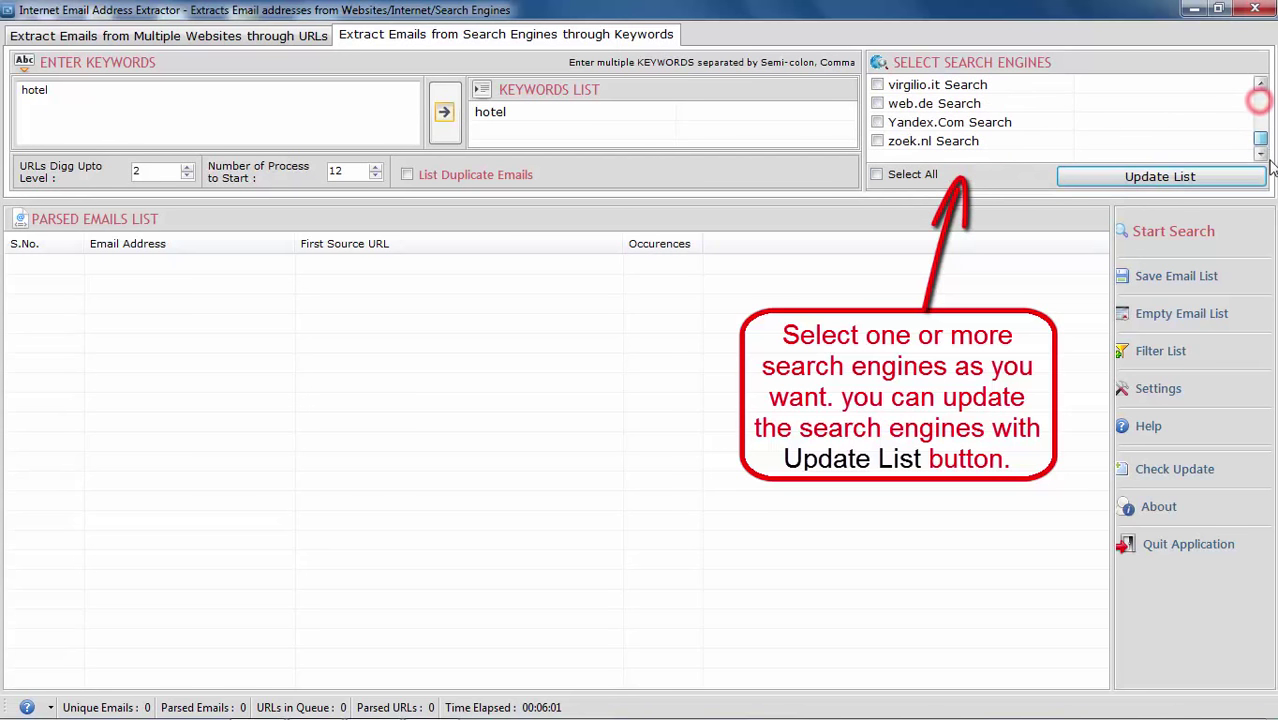
scroll(1262, 88, "up", 3)
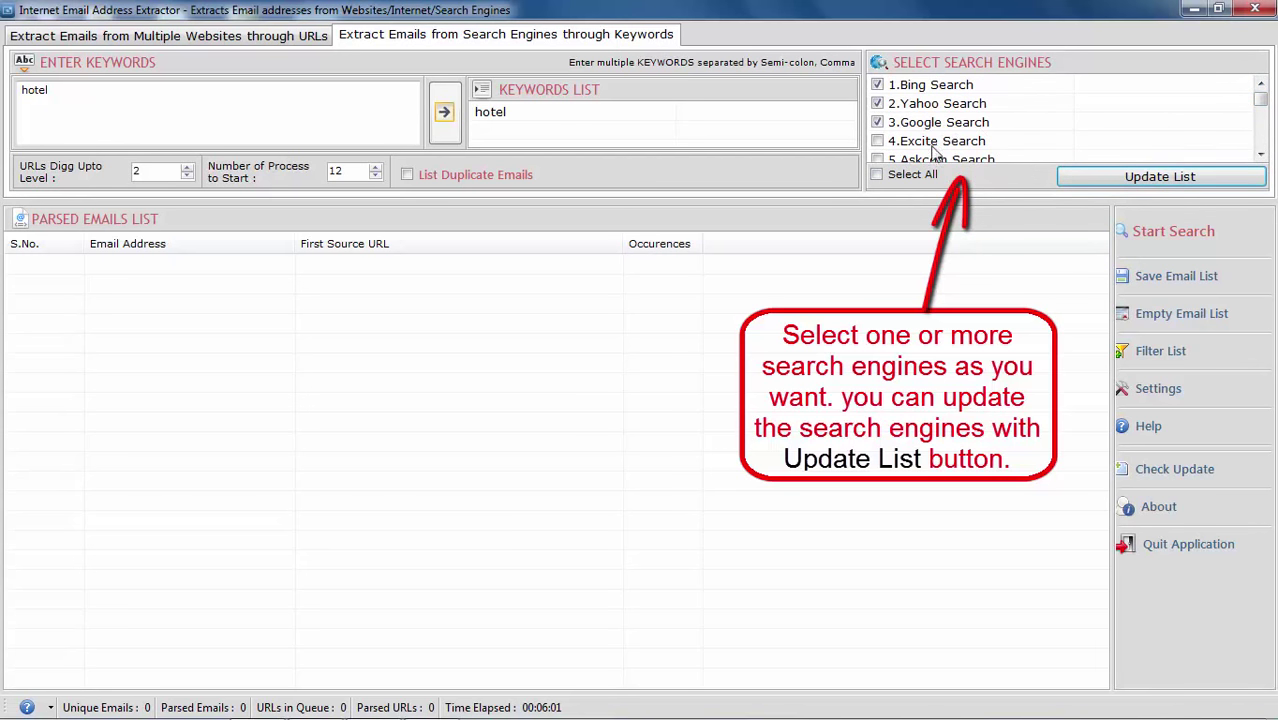
- Add Excite and Askcom to the selected search engines and set the URL digging level to 3
left_click(877, 141)
left_click(877, 159)
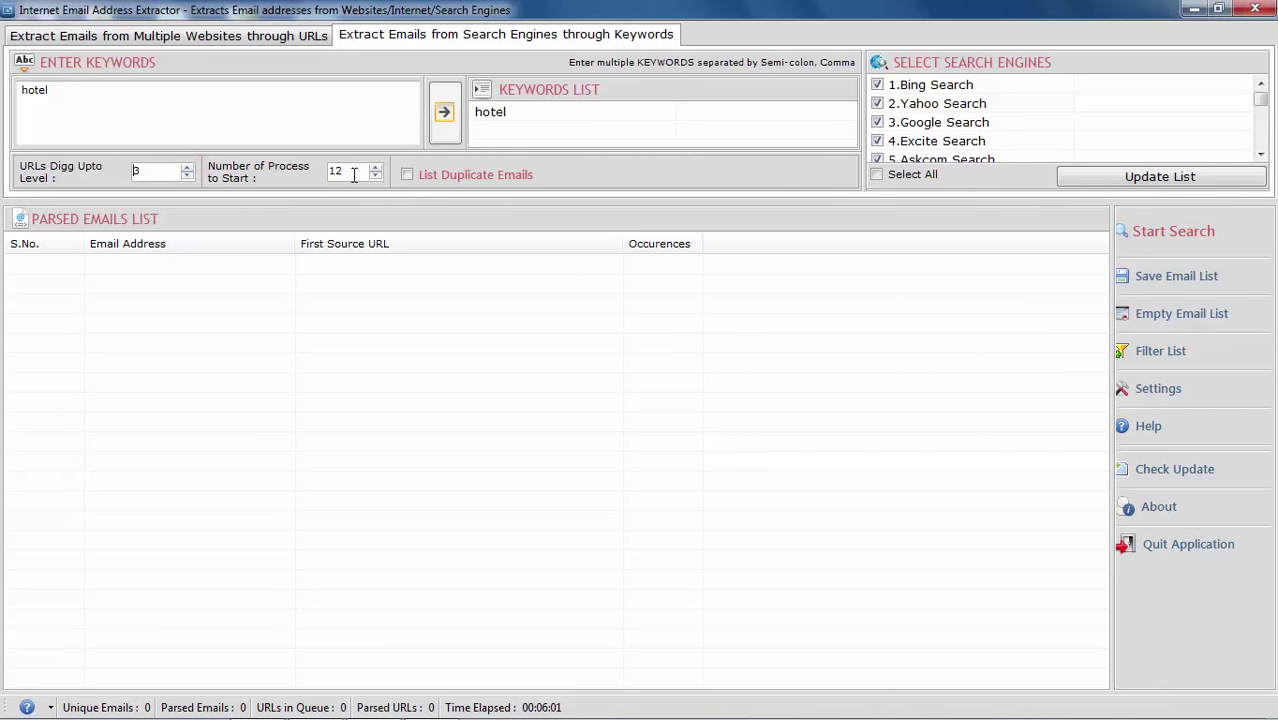
- Start the email search with 15 processes and the listing of duplicate emails enabled
left_click(375, 168)
left_click(375, 168)
left_click(375, 168)
left_click(407, 176)
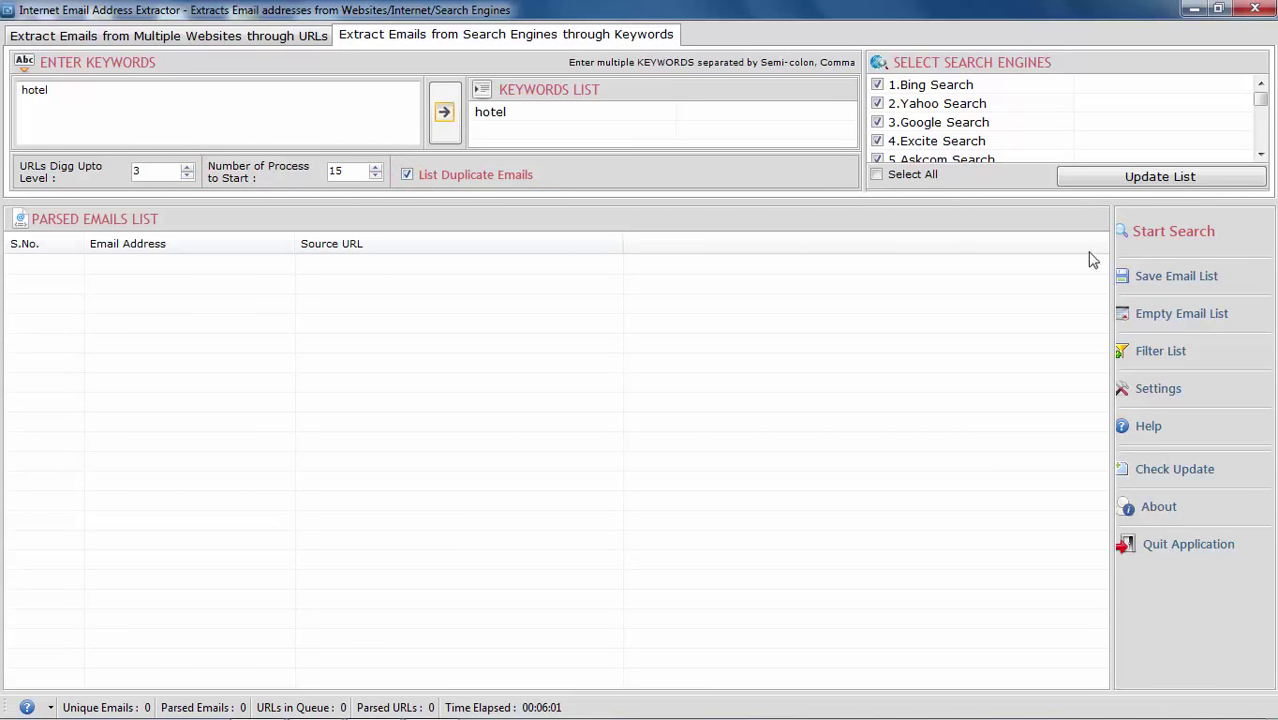
left_click(1127, 238)
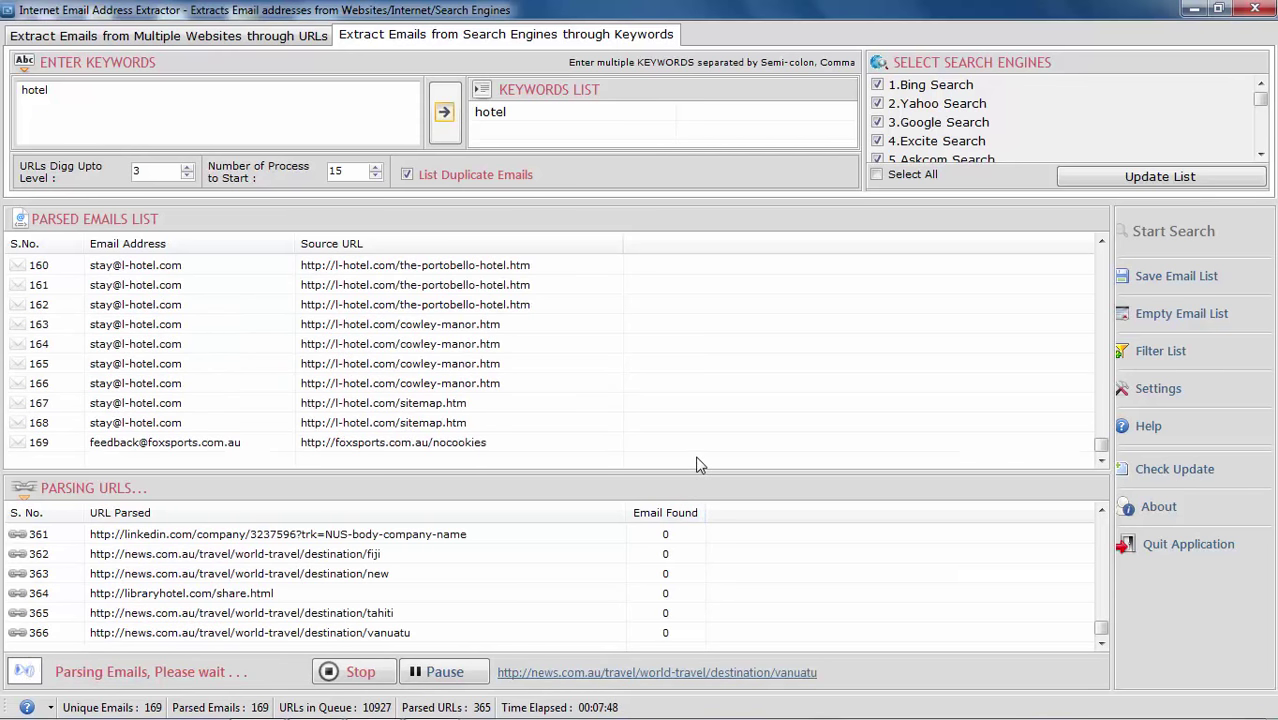
- Pause the running email extraction and stop it completely, confirming the stop
left_click(442, 675)
left_click(358, 674)
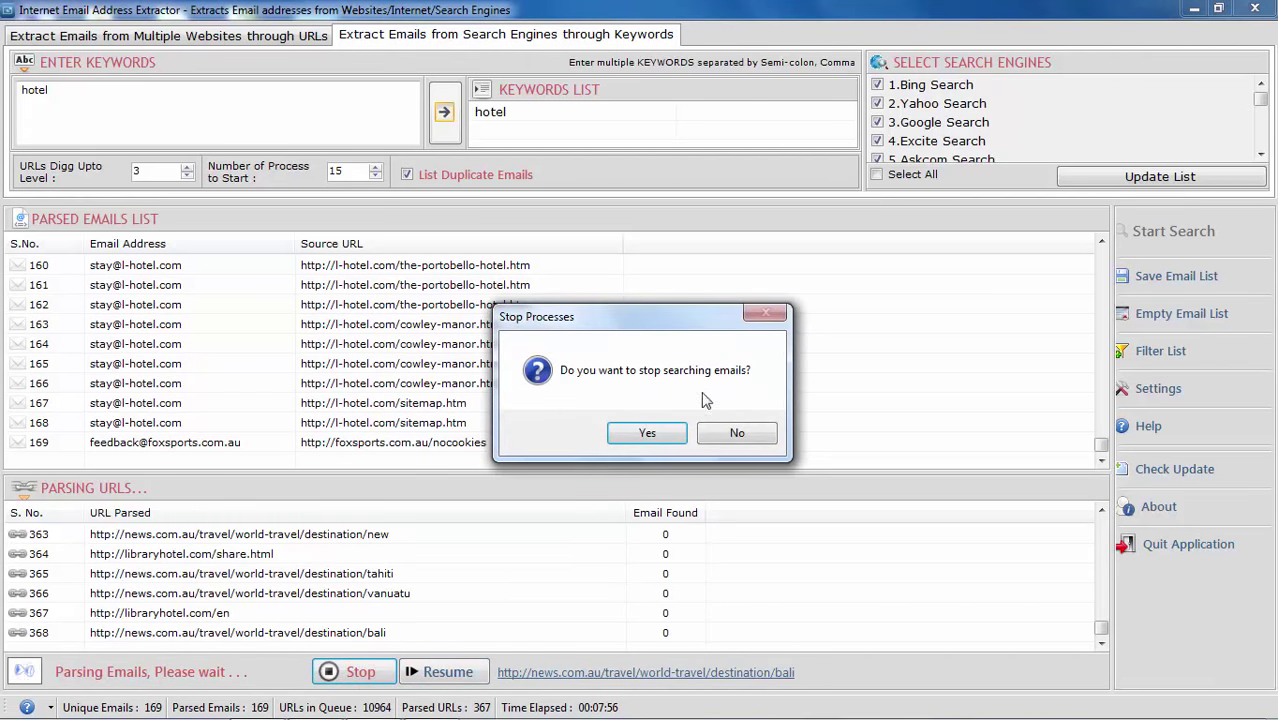
left_click(632, 438)
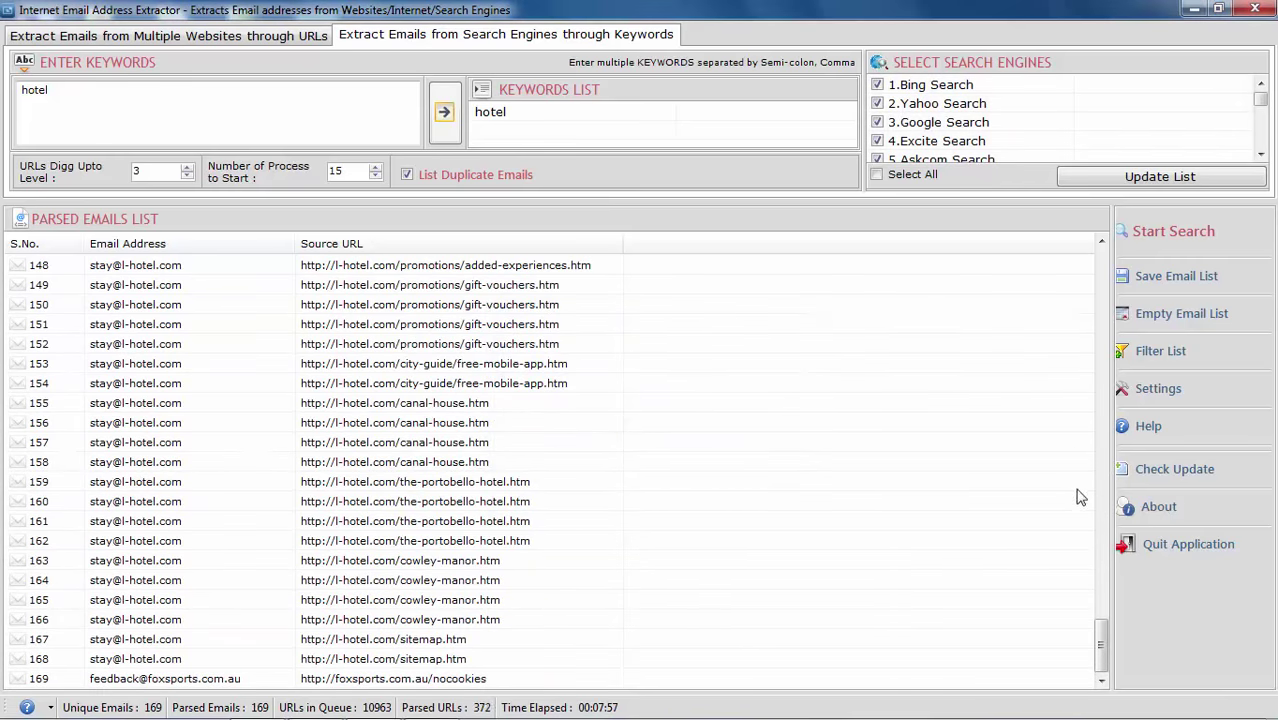
- Save the extracted emails together with their URLs as a line-separated text file named "emails-1" on the Desktop
left_click_drag(1101, 648, 1040, 452)
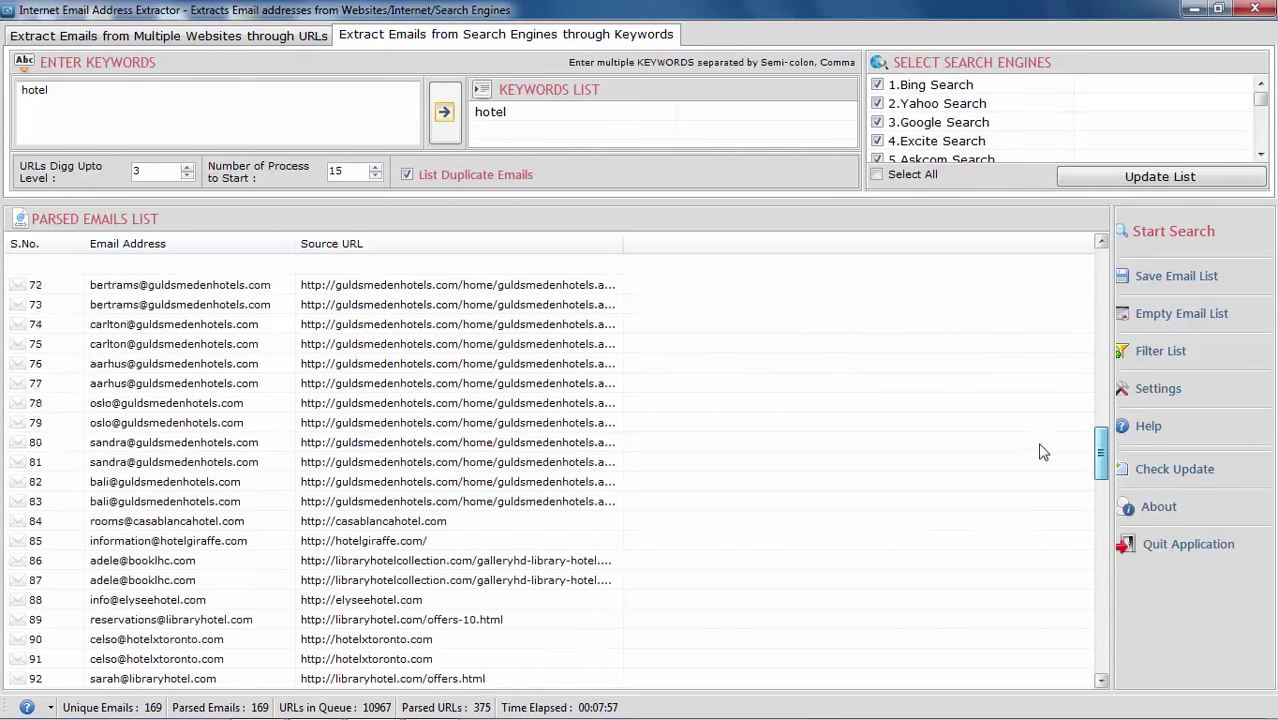
left_click(1170, 276)
left_click(524, 295)
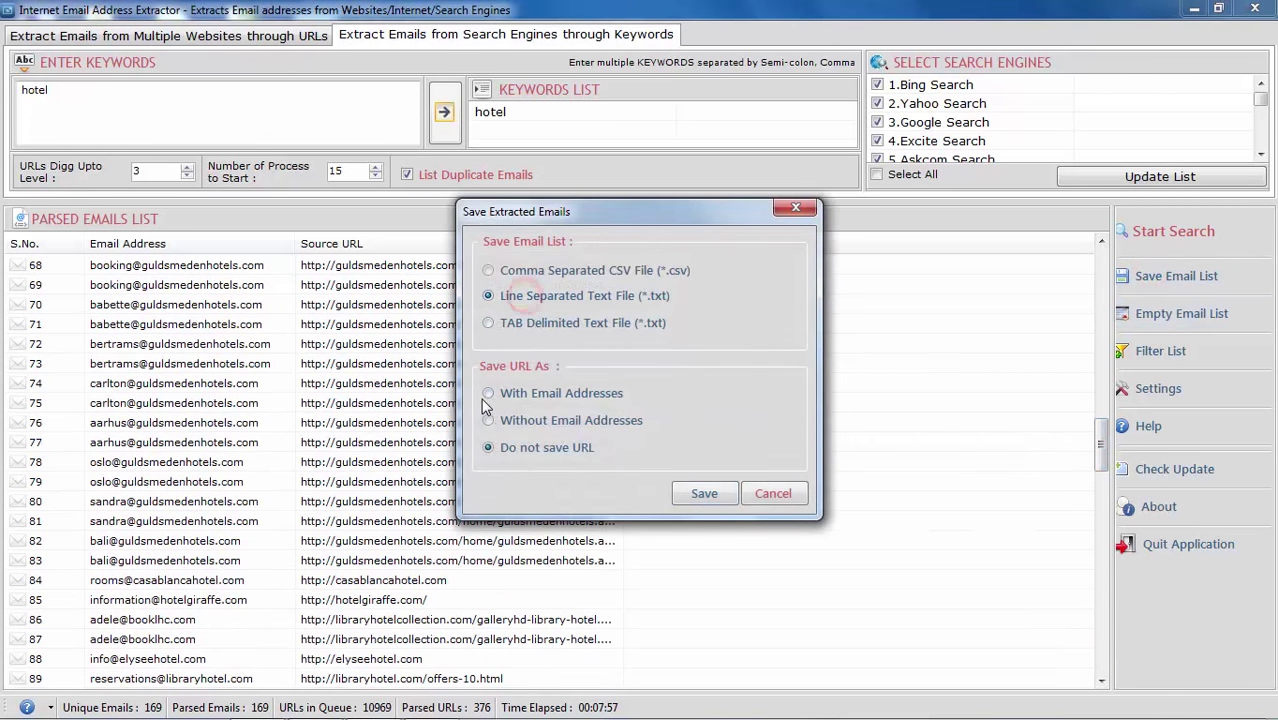
left_click(487, 394)
left_click(695, 492)
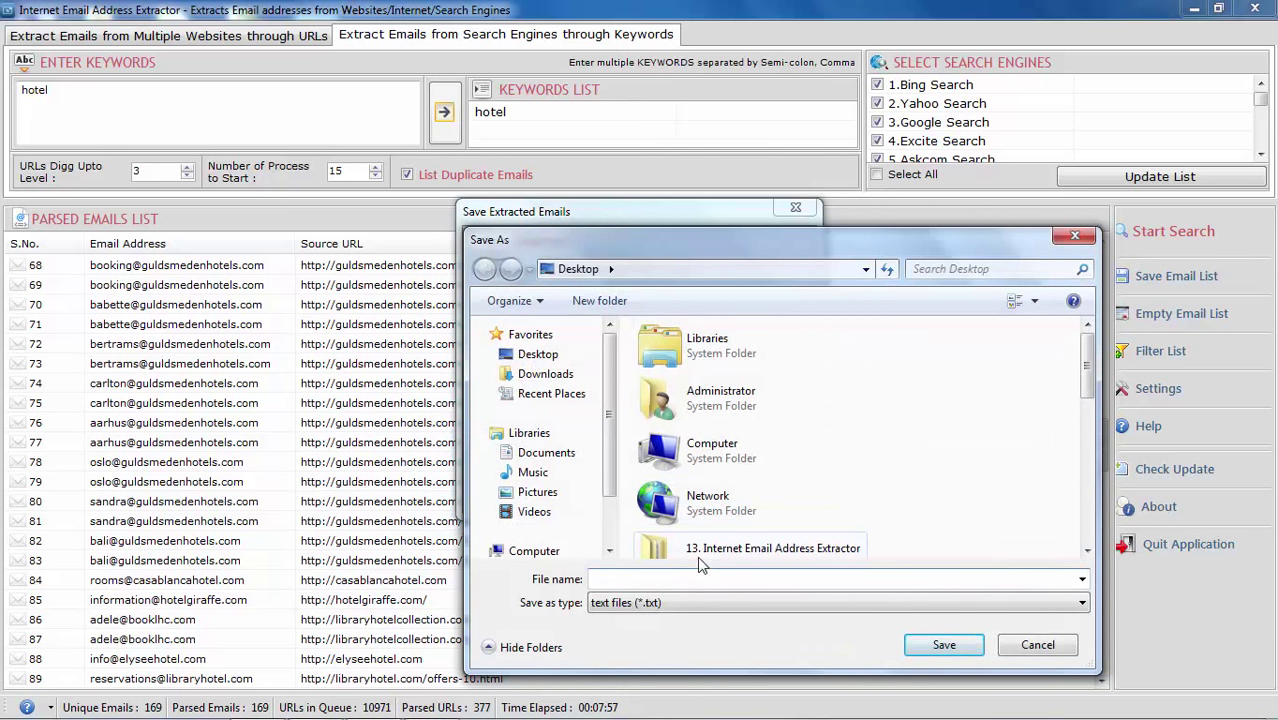
type("emails-1")
left_click(945, 646)
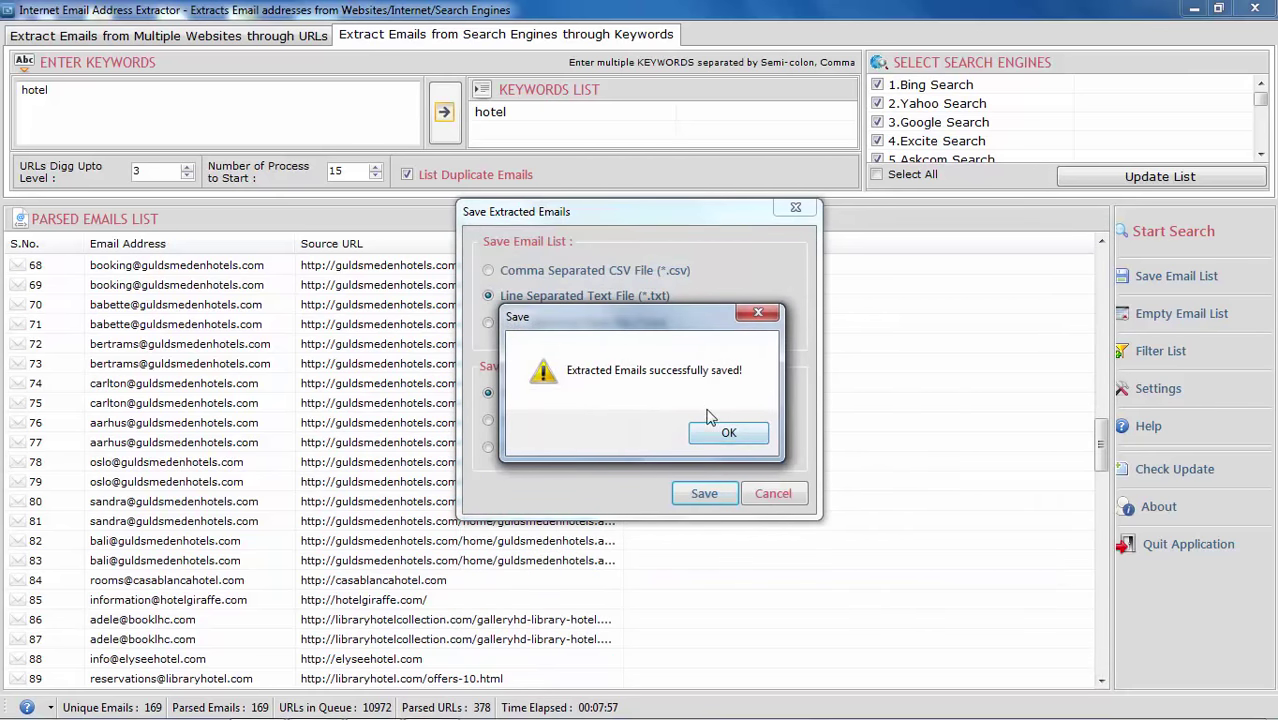
left_click(724, 433)
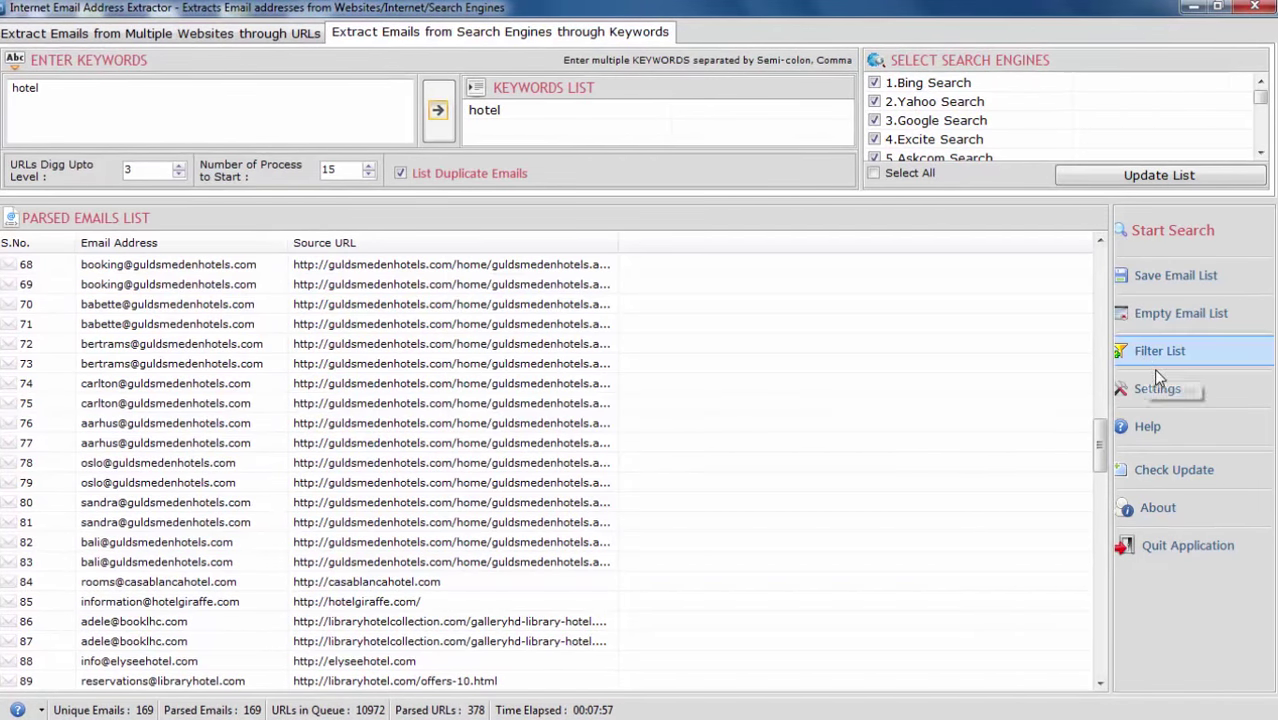
- Empty the parsed emails list and confirm clearing it
left_click(1152, 318)
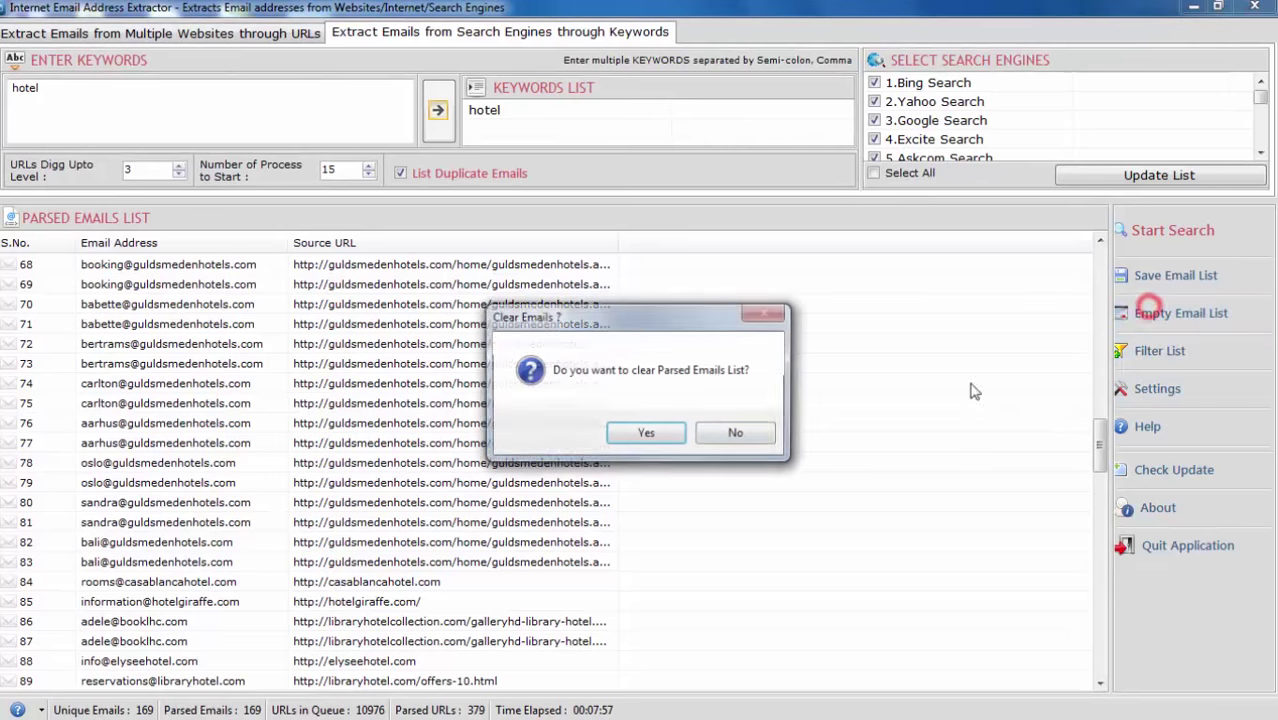
left_click(657, 433)
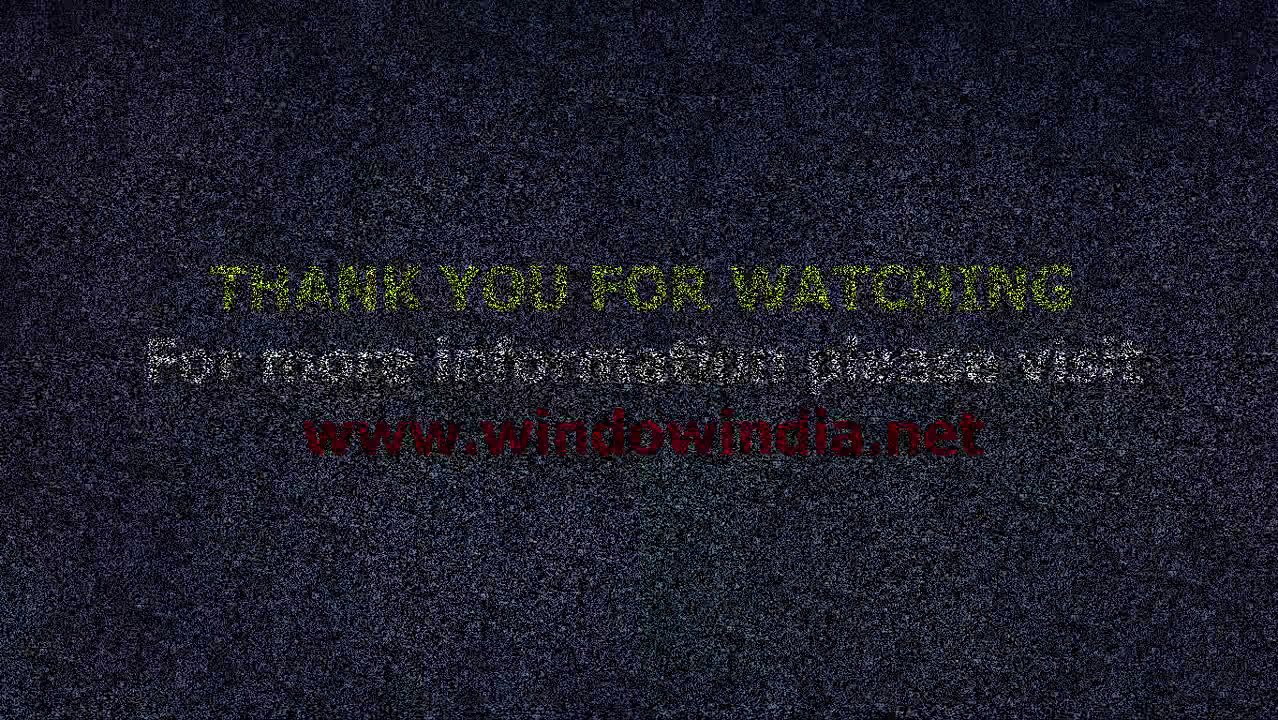